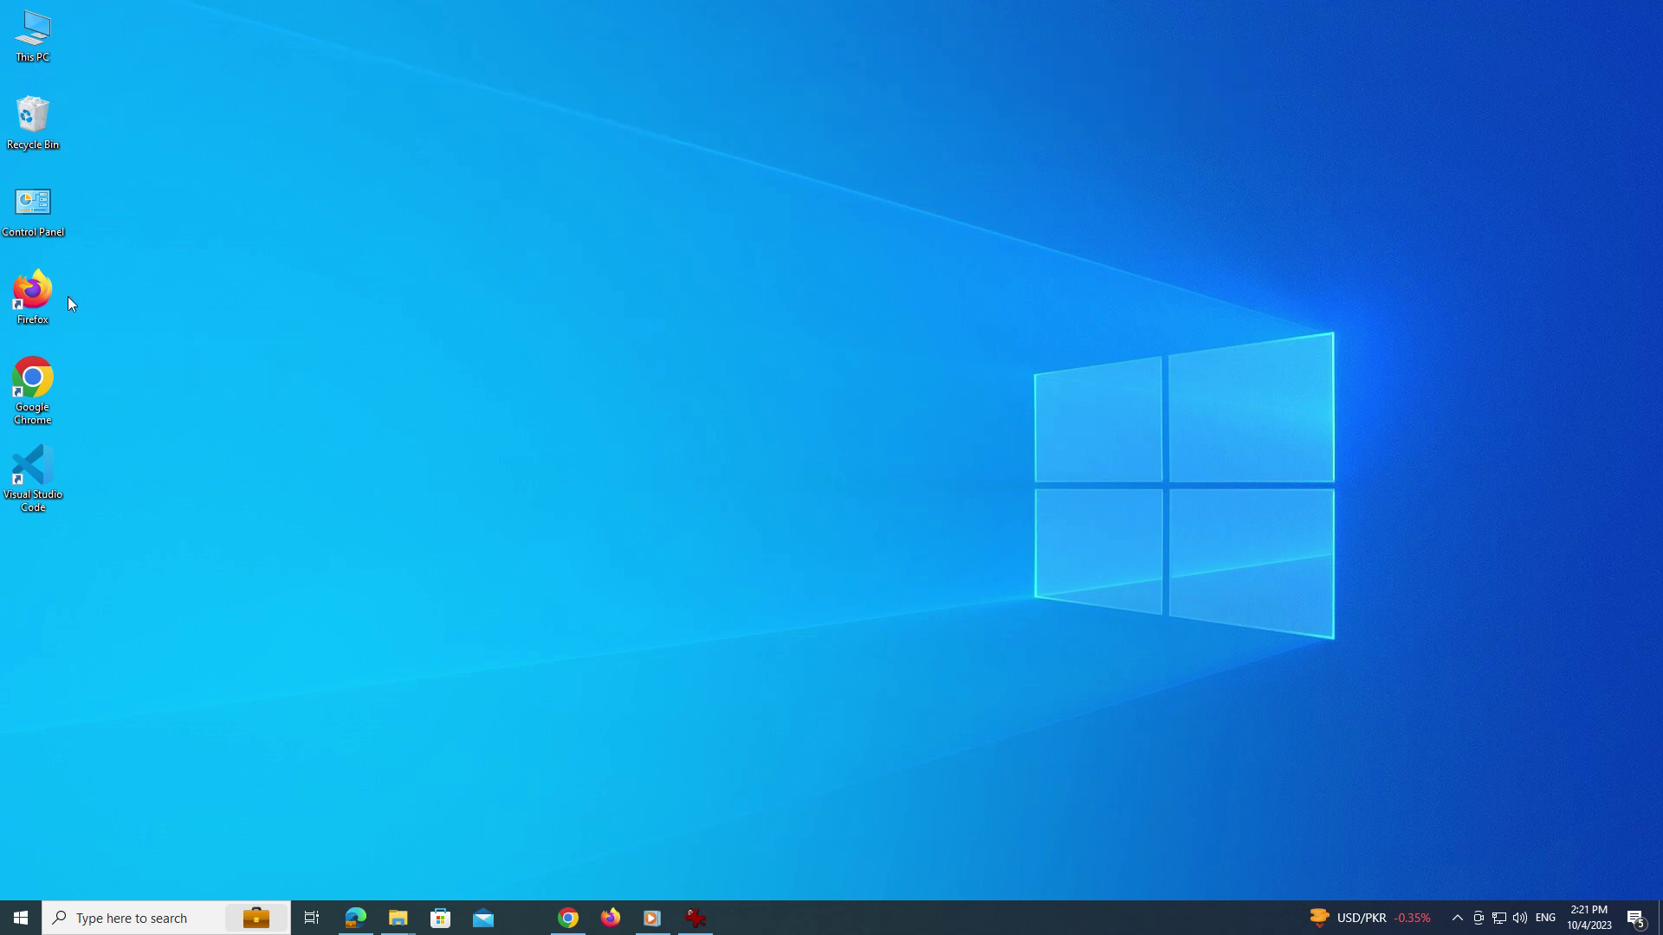
Step: Launch Firefox from the Start menu's Recently added list
click(23, 924)
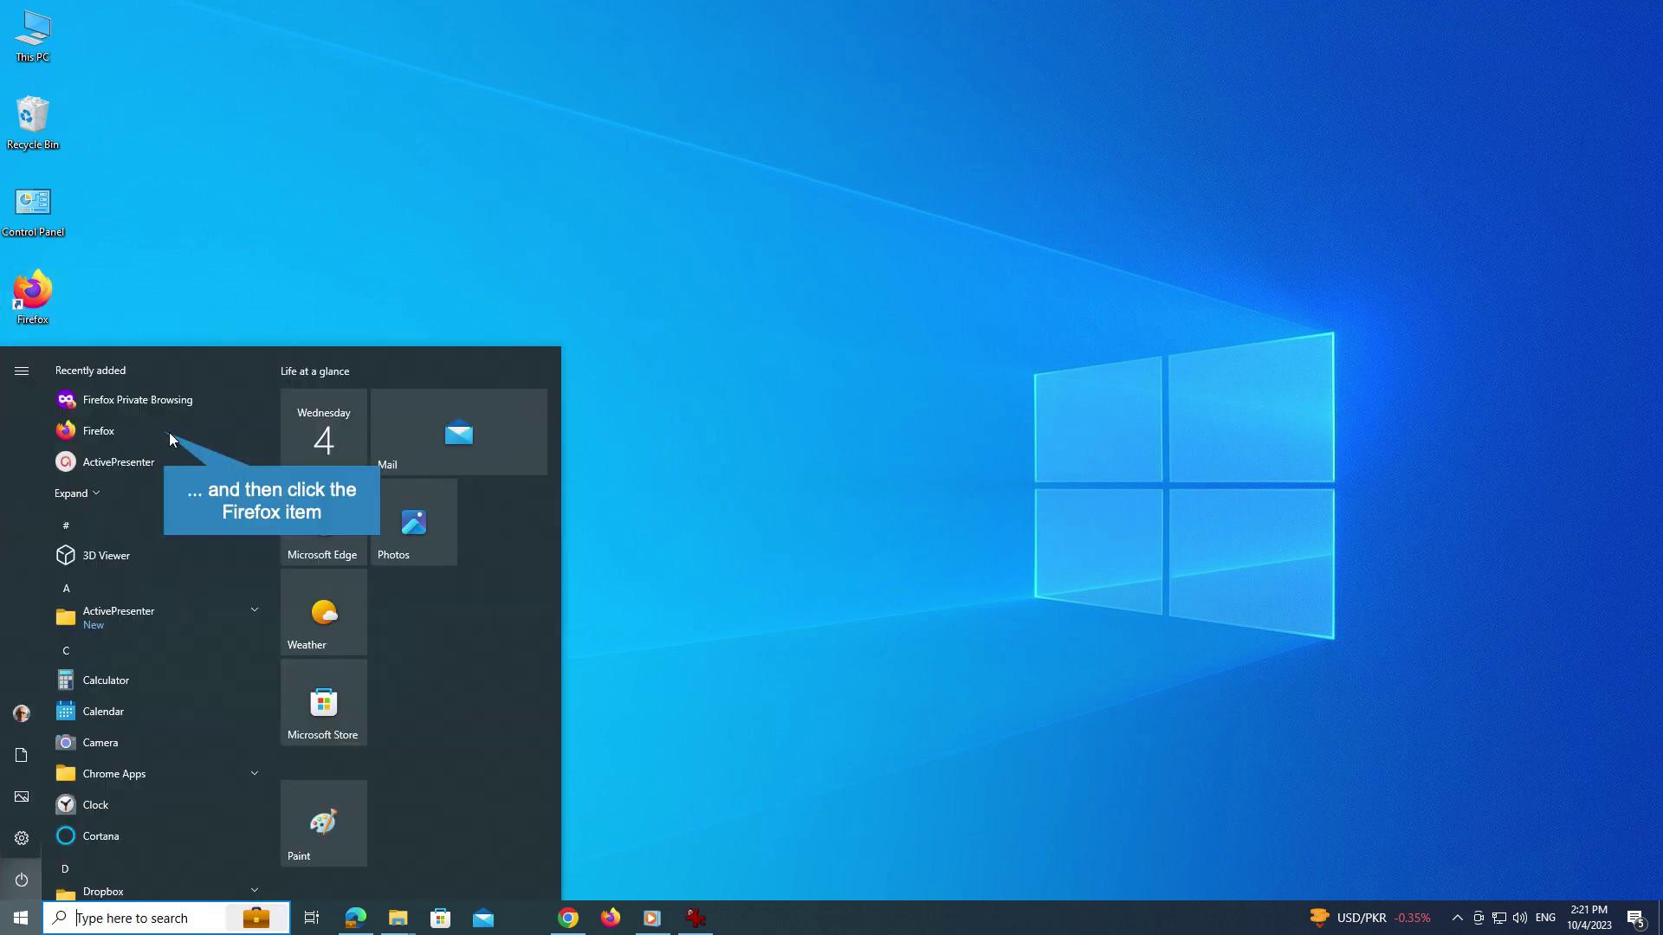
click(164, 431)
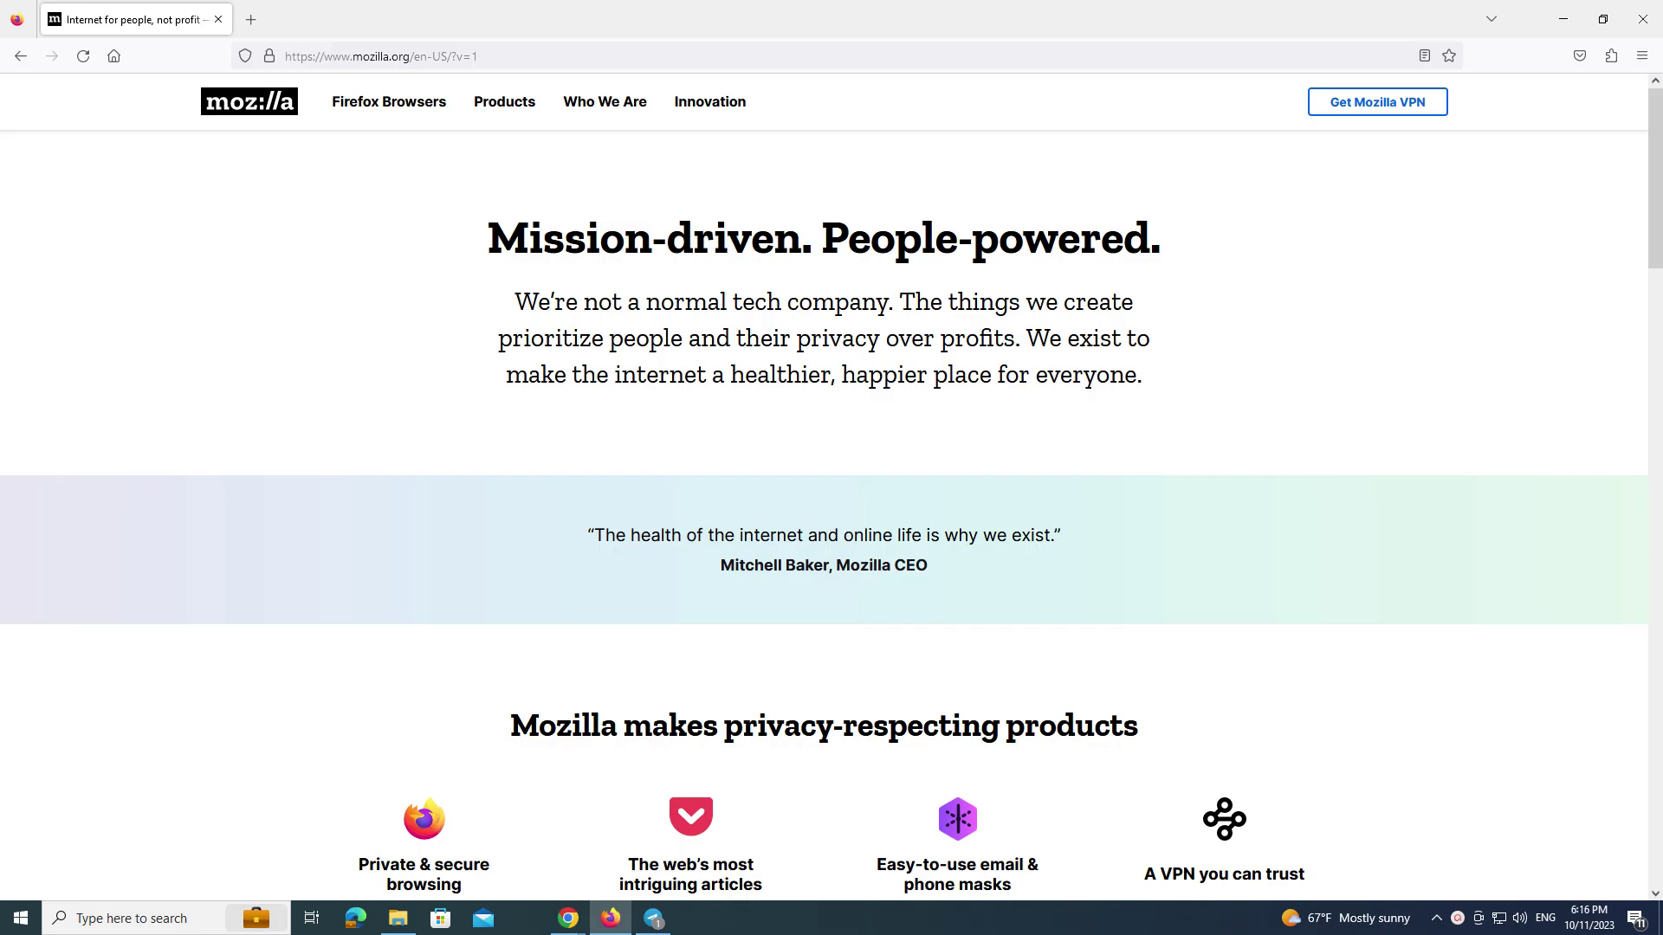
click(506, 58)
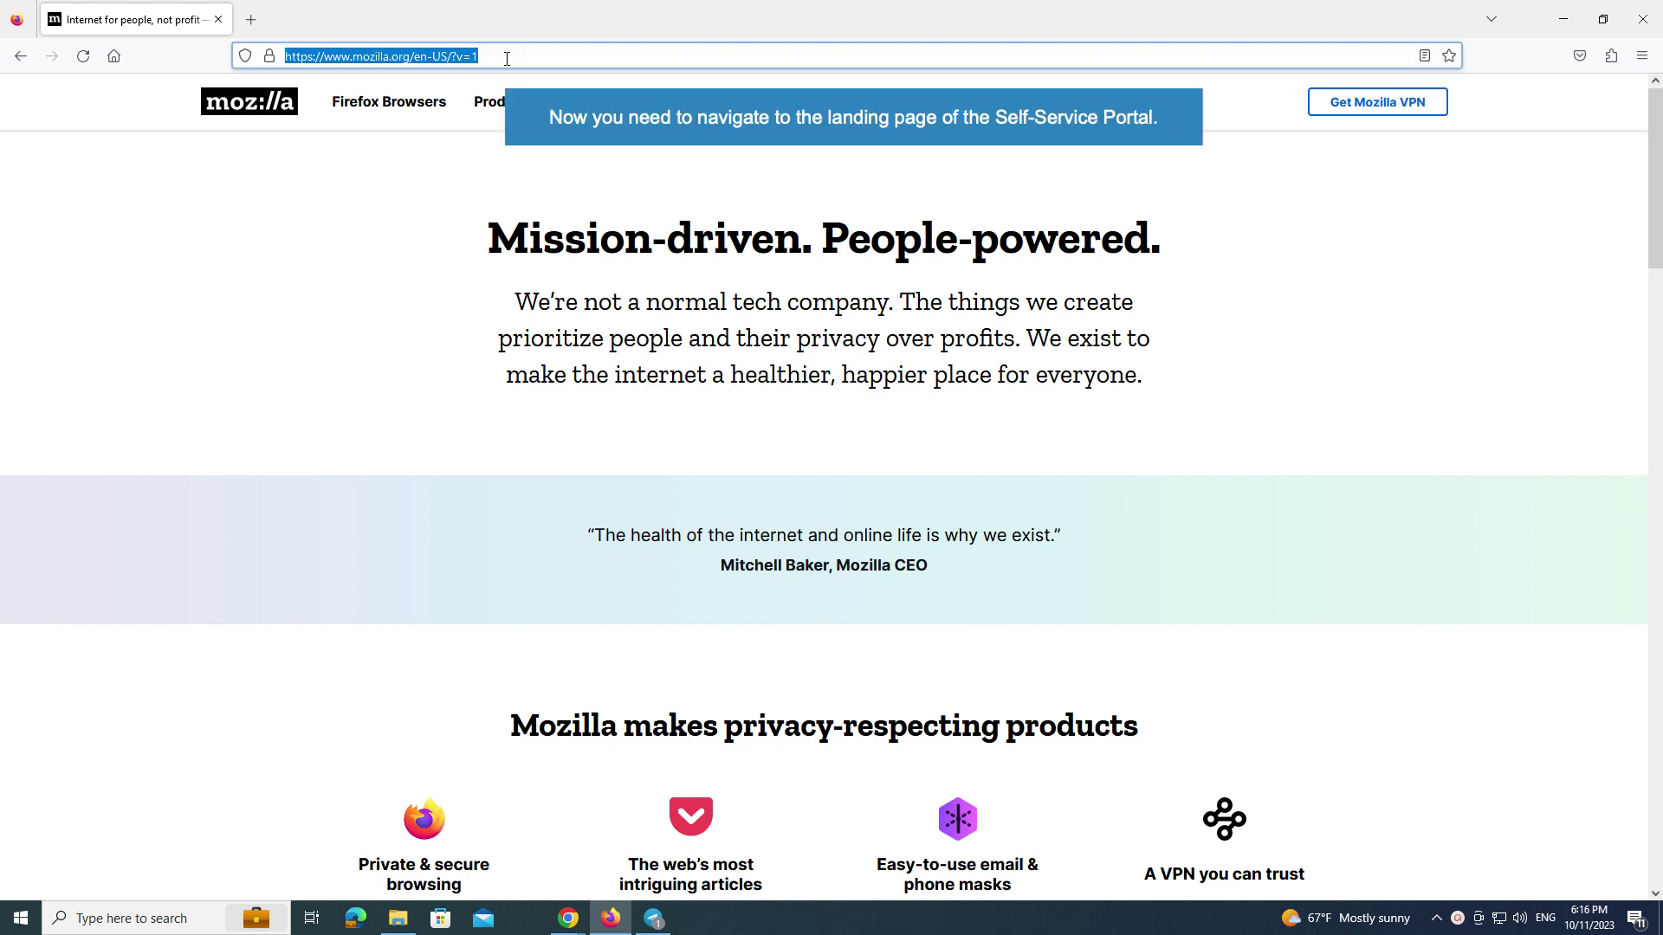
text(https://mytaxselfservice.zimra.co.zw/)
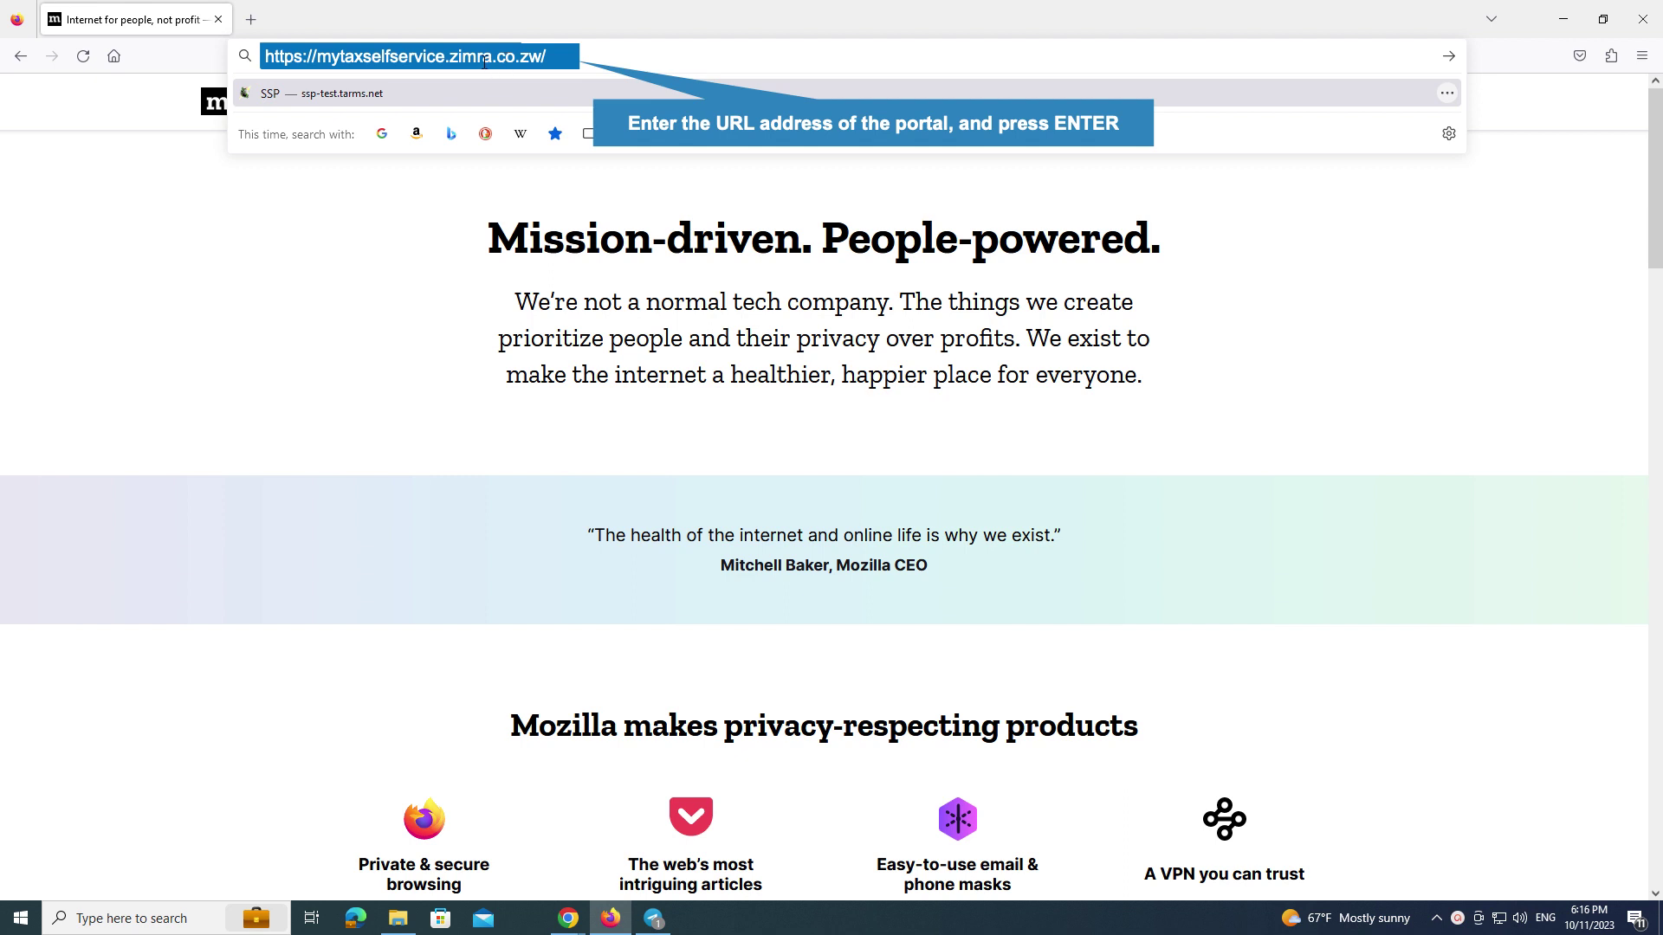
key(Return)
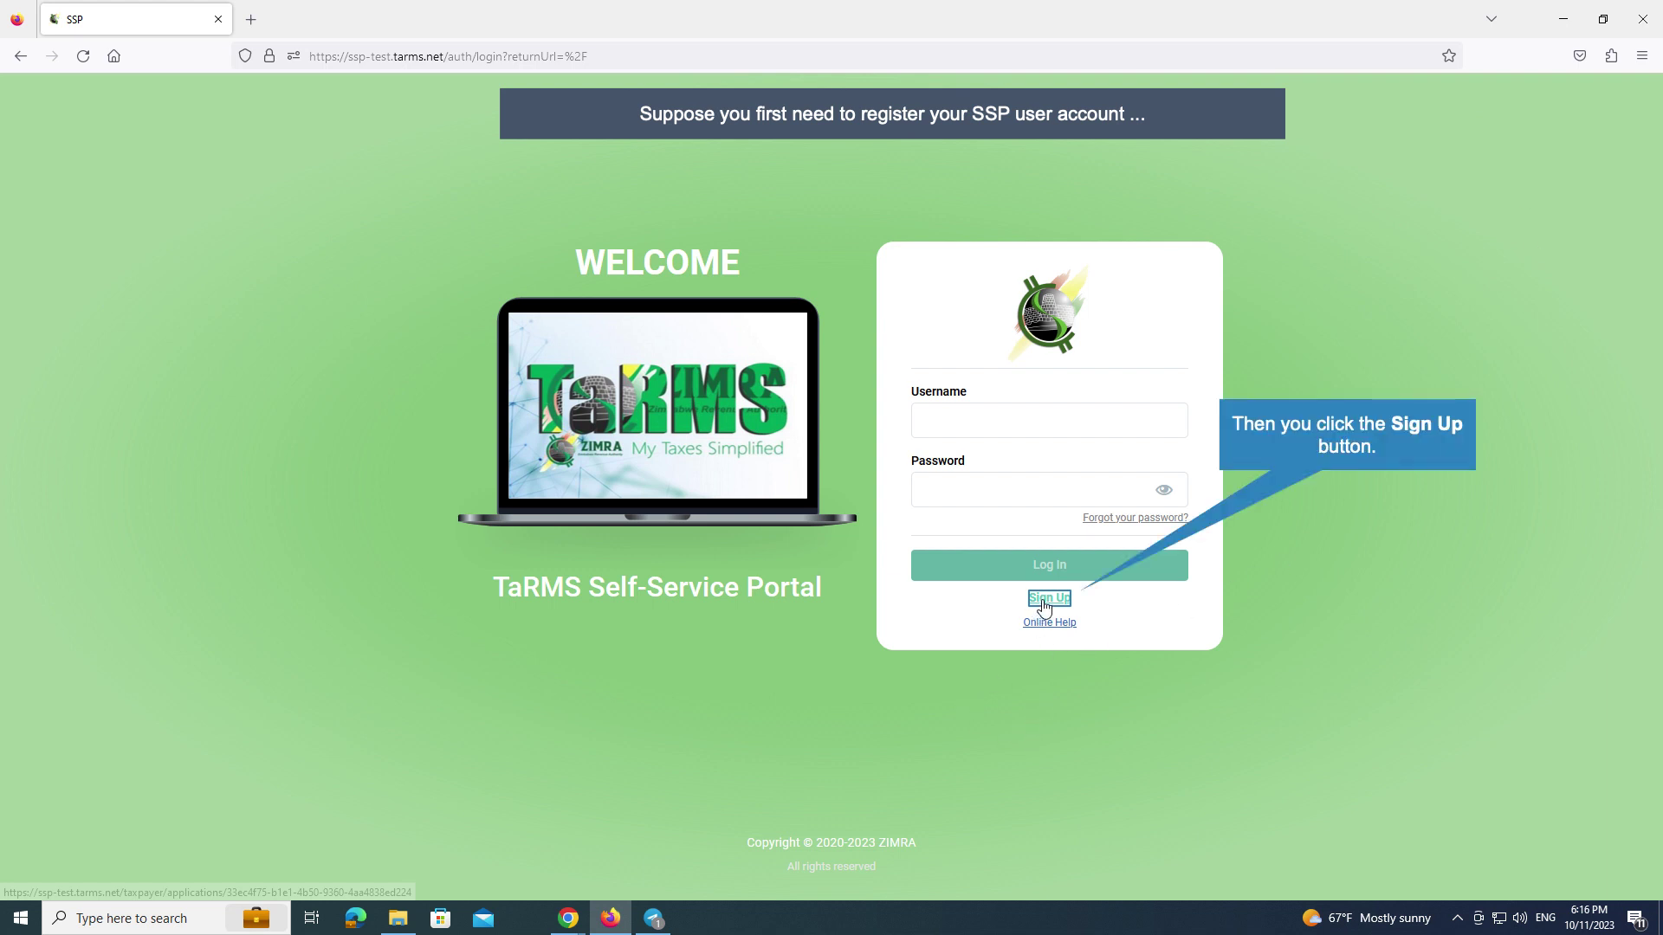
Step: Open the Sign Up registration form and scroll to its resident fields
click(1044, 602)
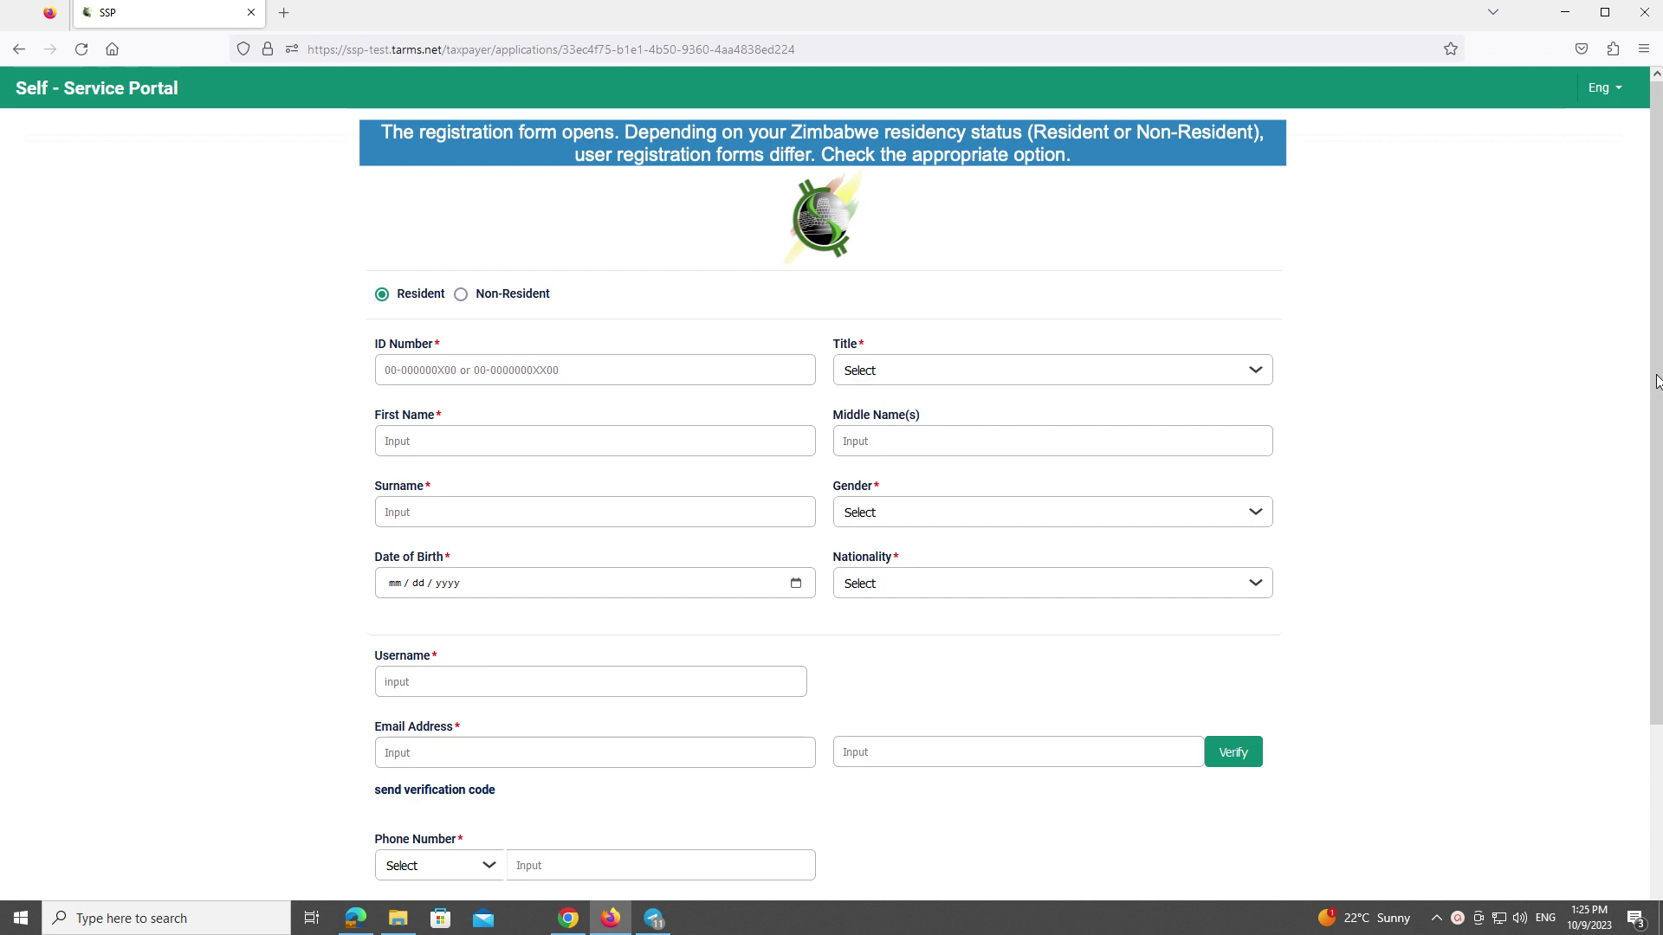
drag(1656, 381, 1659, 510)
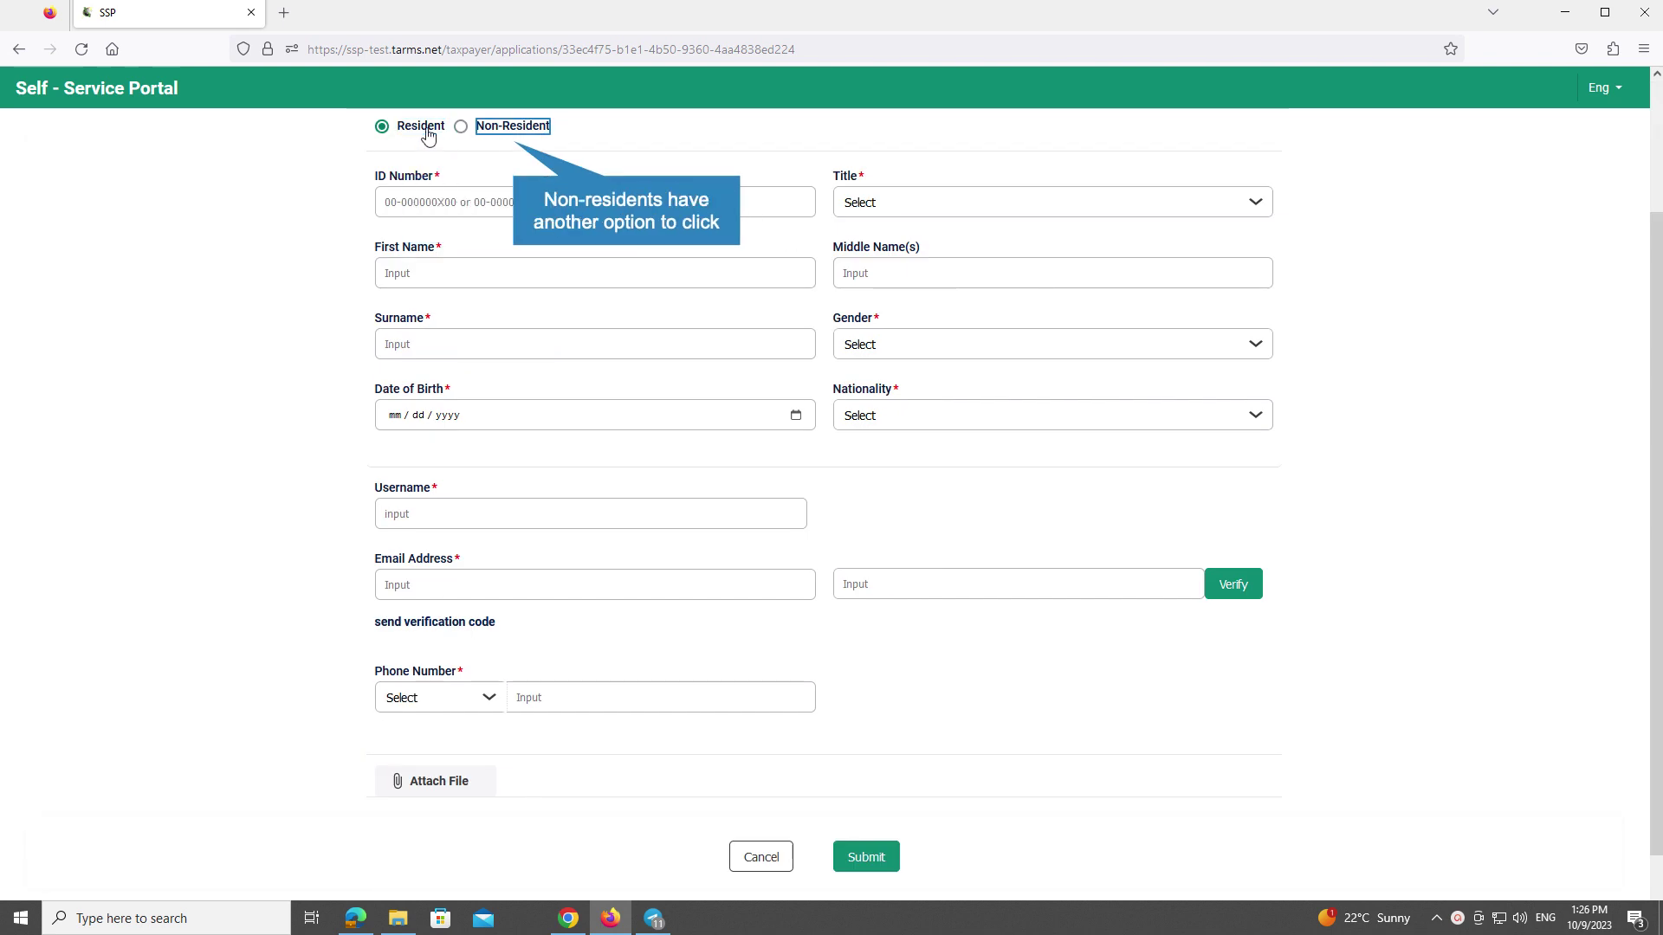
mouse_move(1659, 436)
mouse_down()
mouse_move(1658, 338)
mouse_move(1658, 427)
mouse_up()
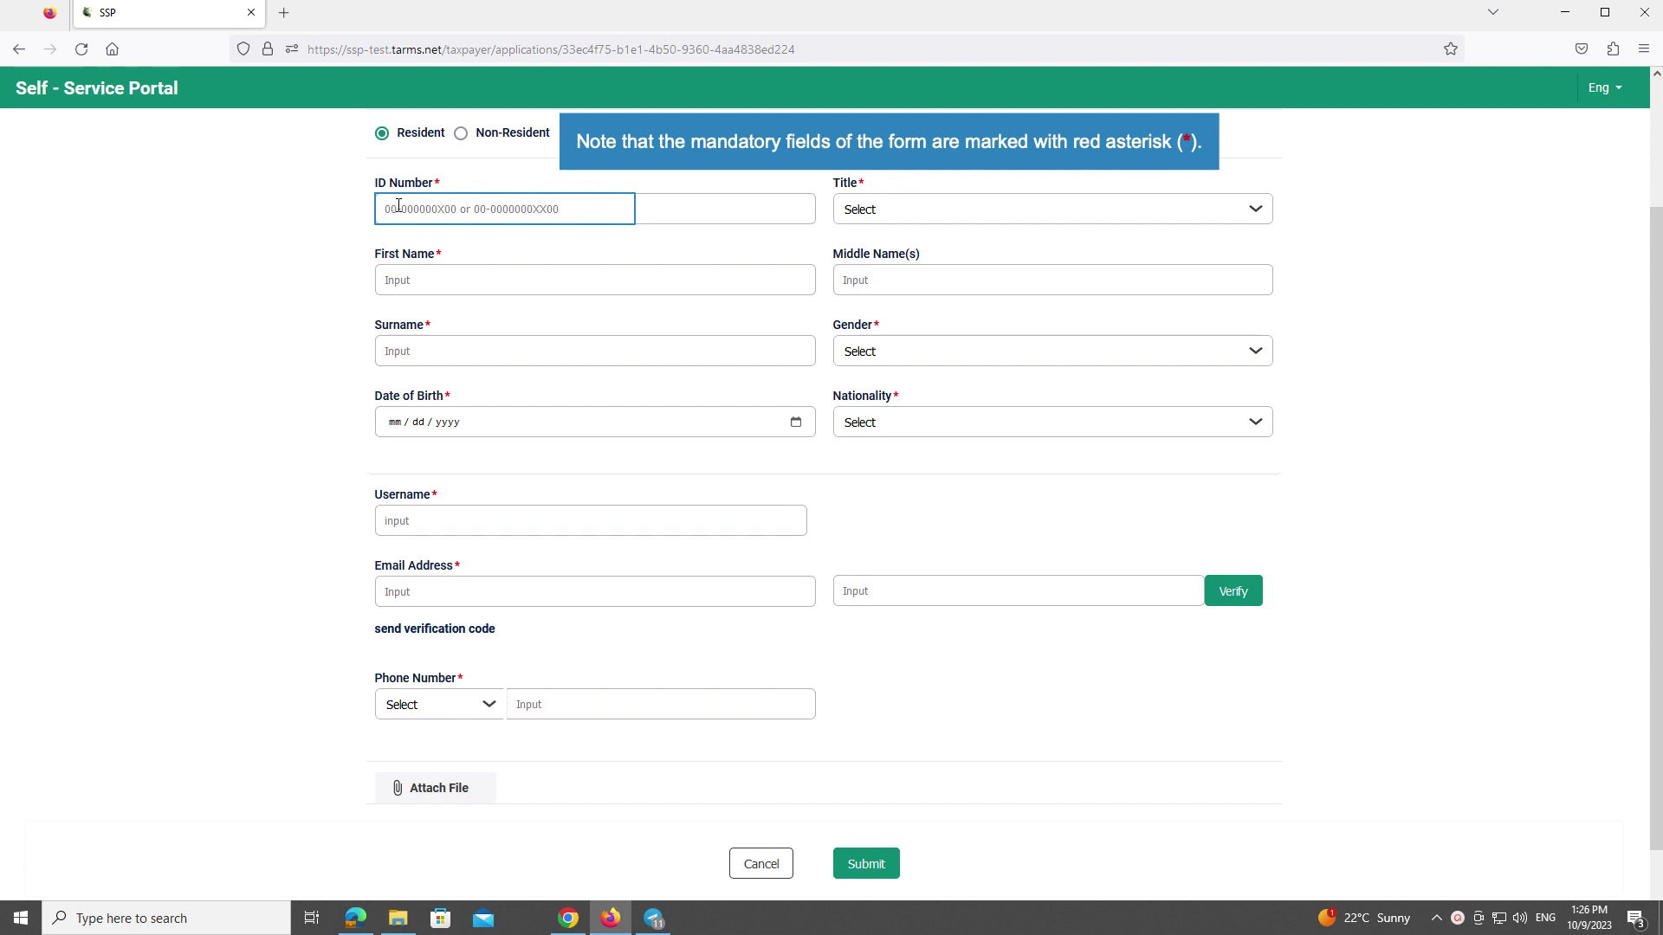
Step: Fill in the resident's ID number and first name
click(398, 205)
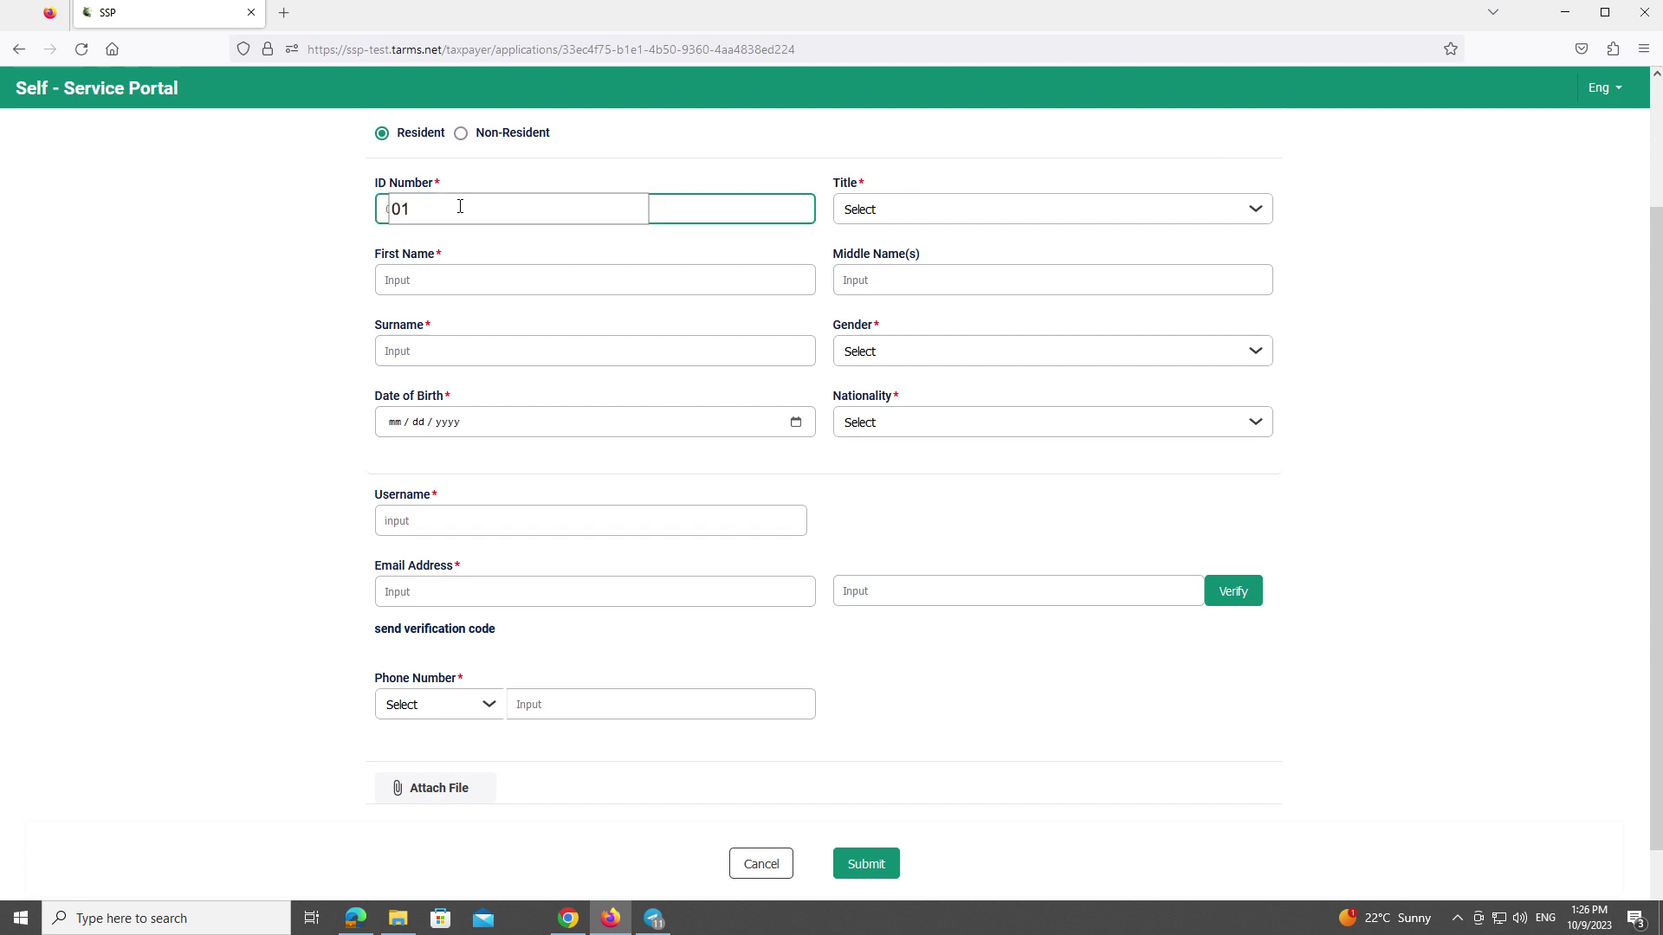
click(442, 280)
text(An)
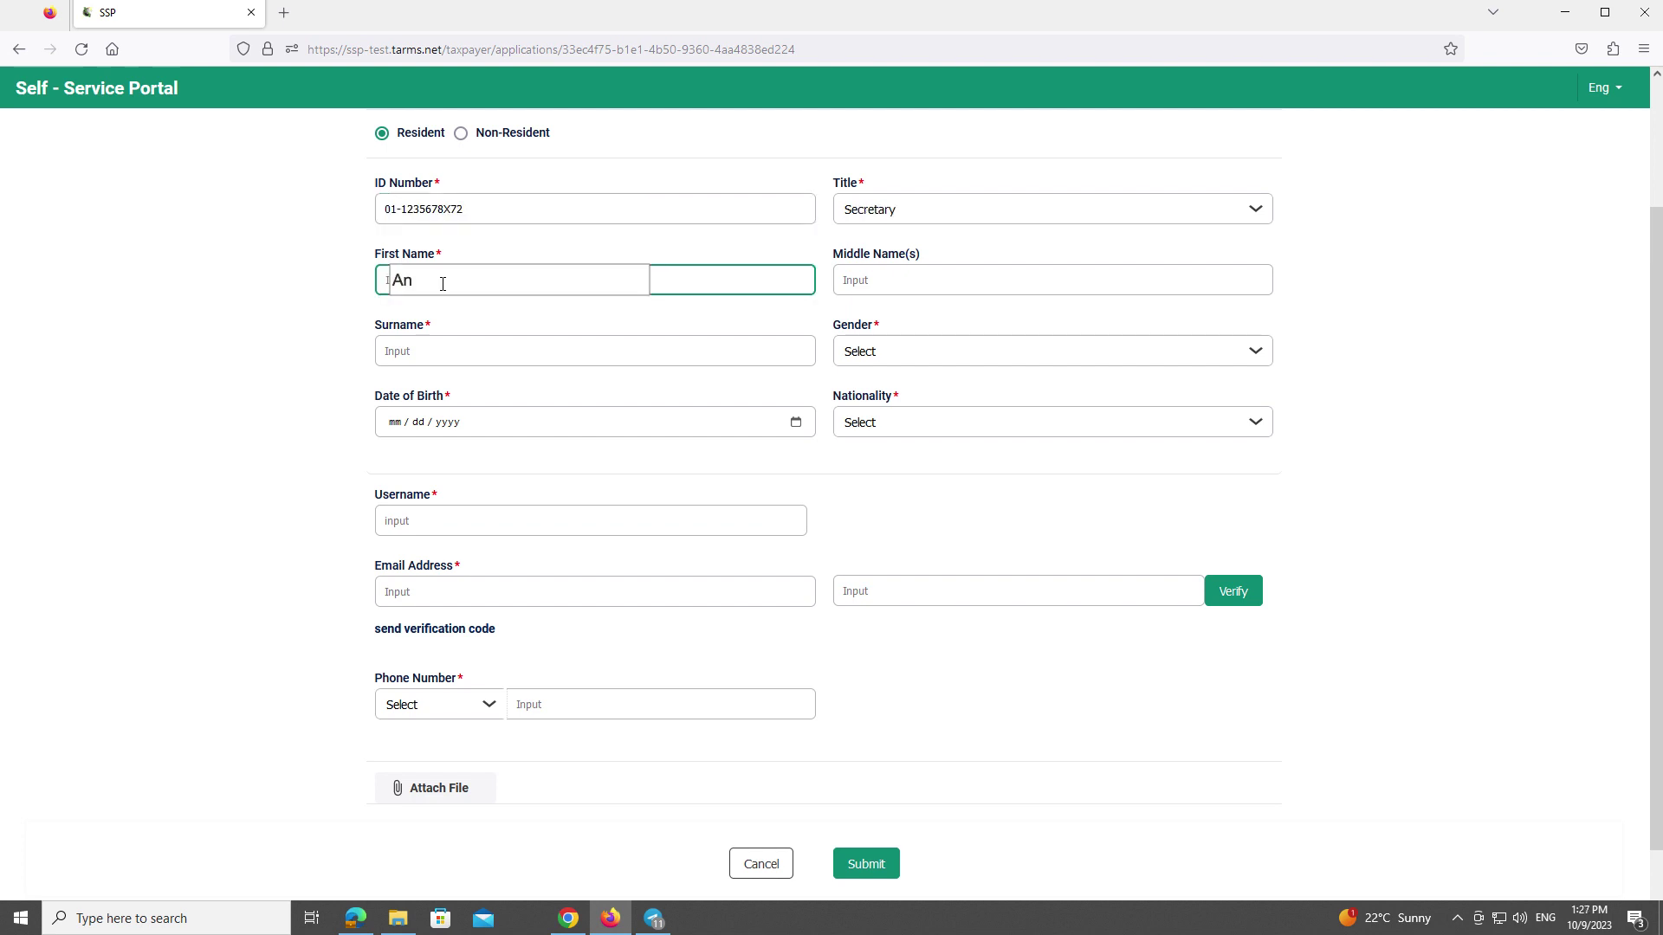
text(geline)
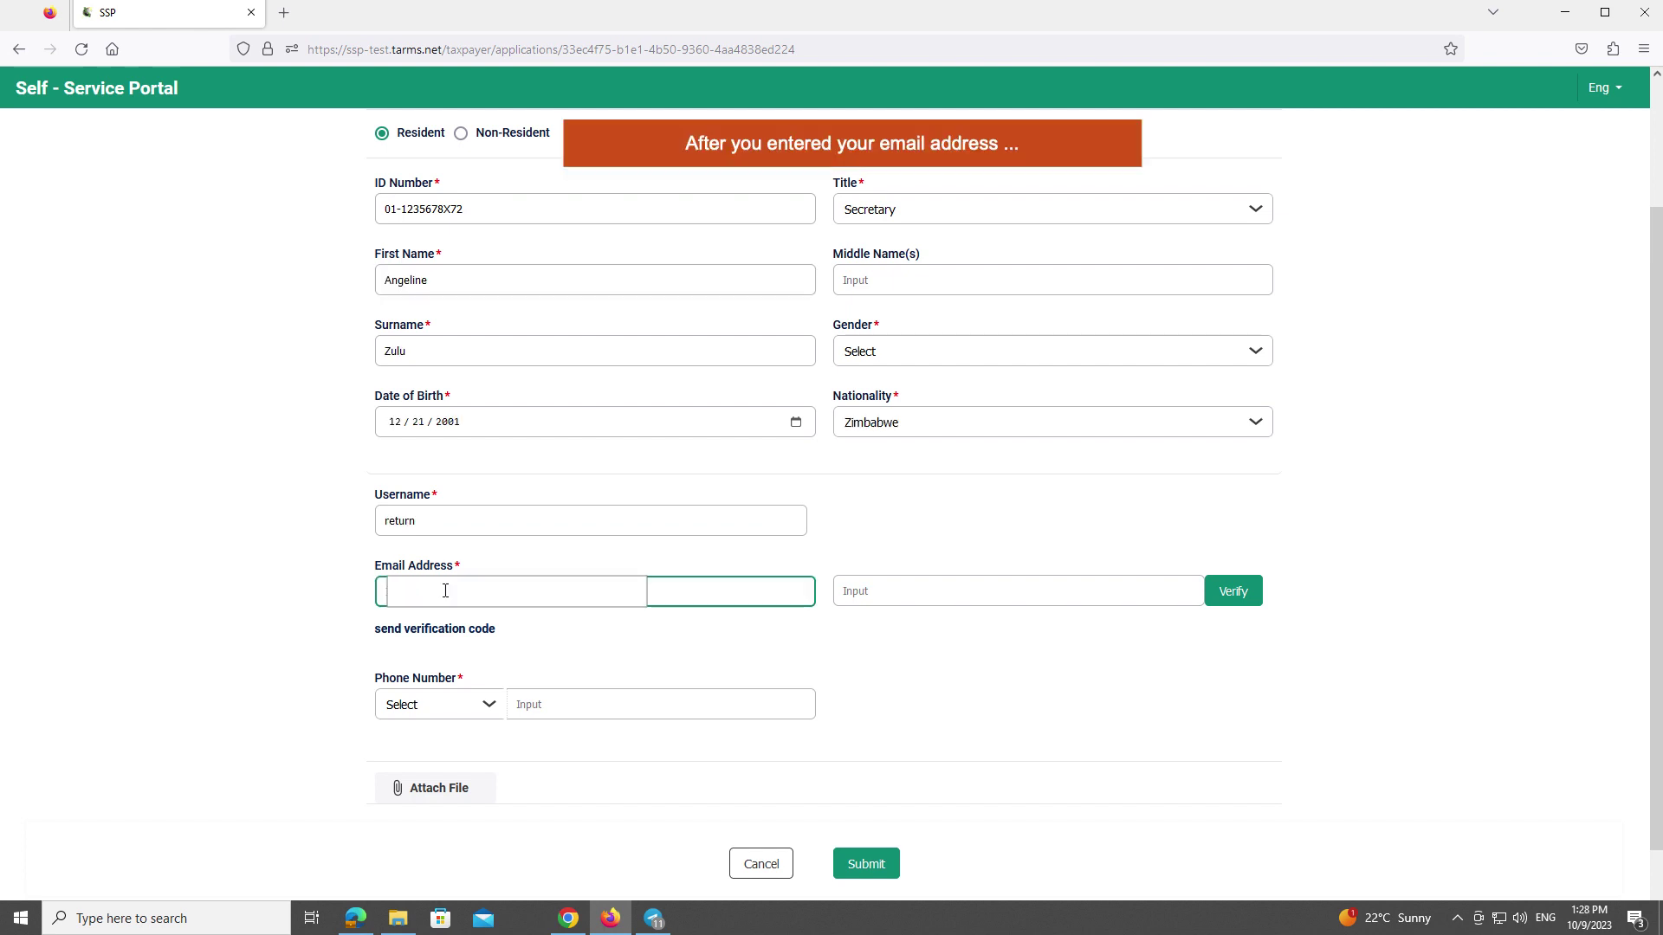
Step: Finish the e-mail address, send its verification code and enter the code
click(906, 595)
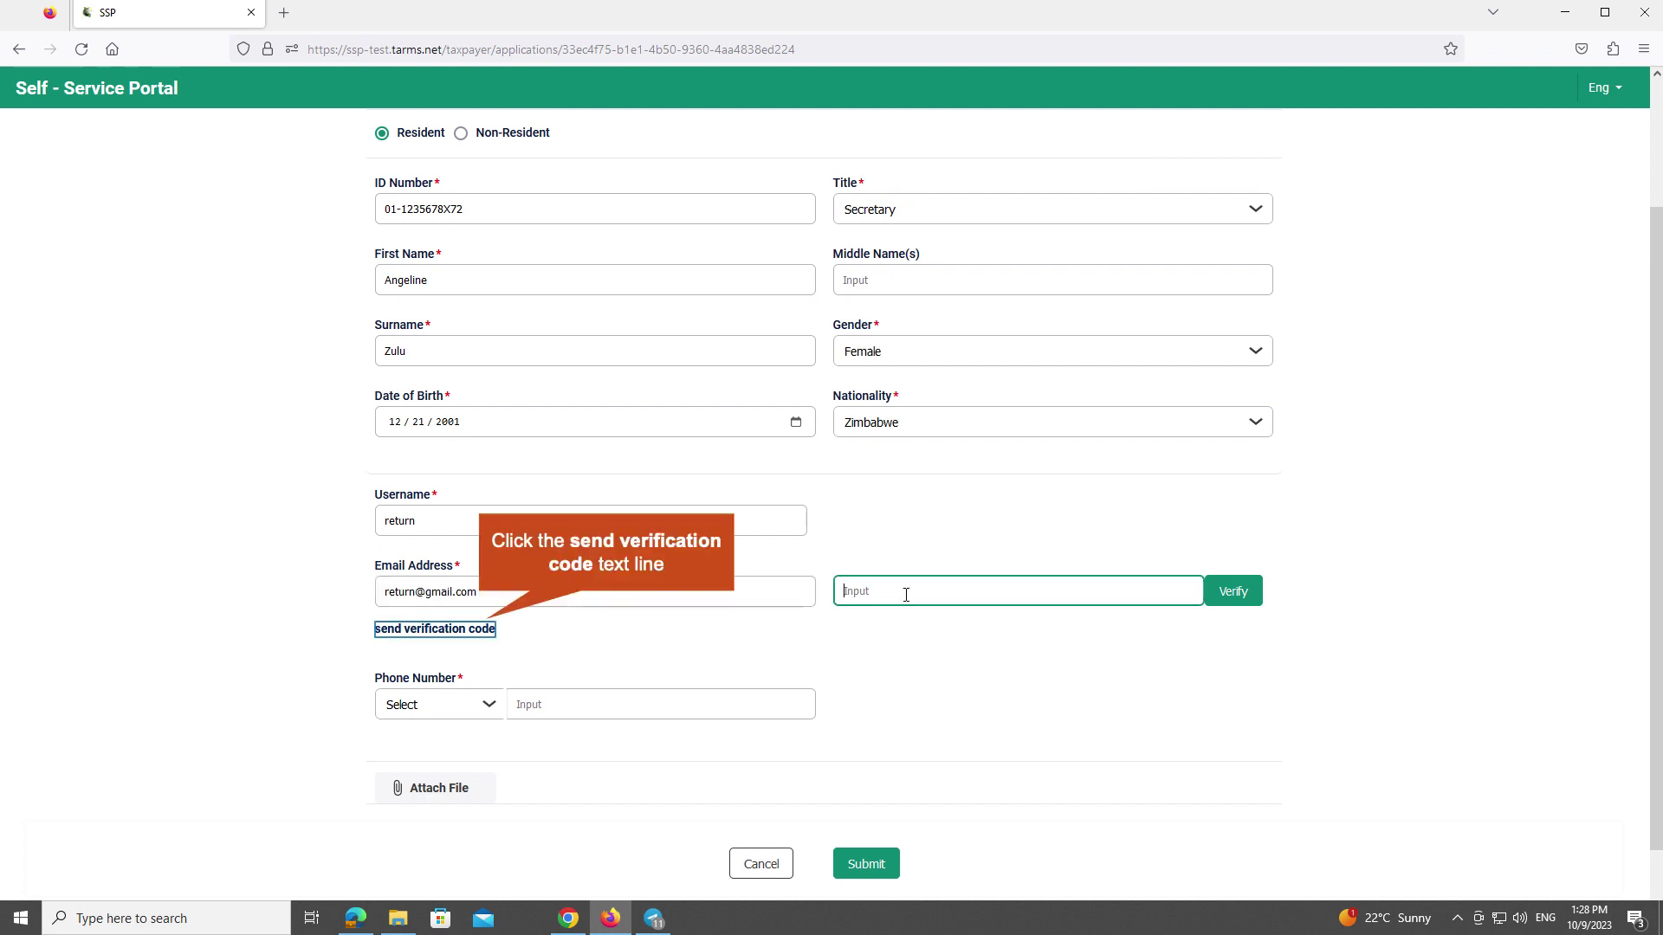
click(495, 627)
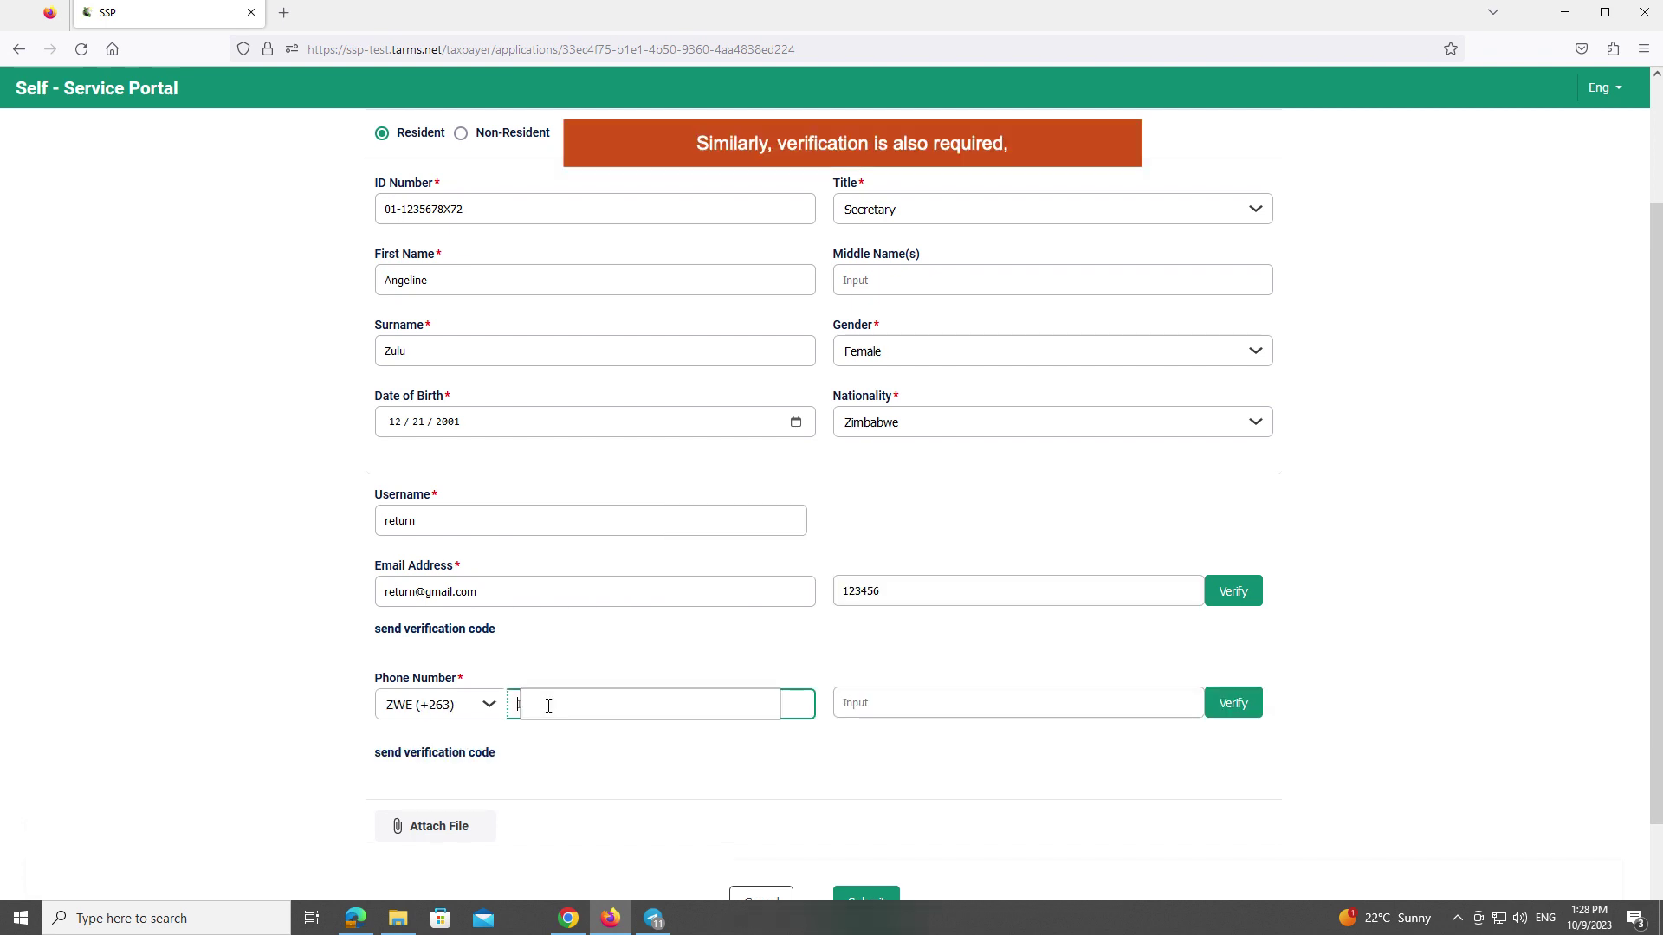
Step: Enter the phone number, send its verification code and fill in the code
text(55232444)
click(482, 753)
click(894, 711)
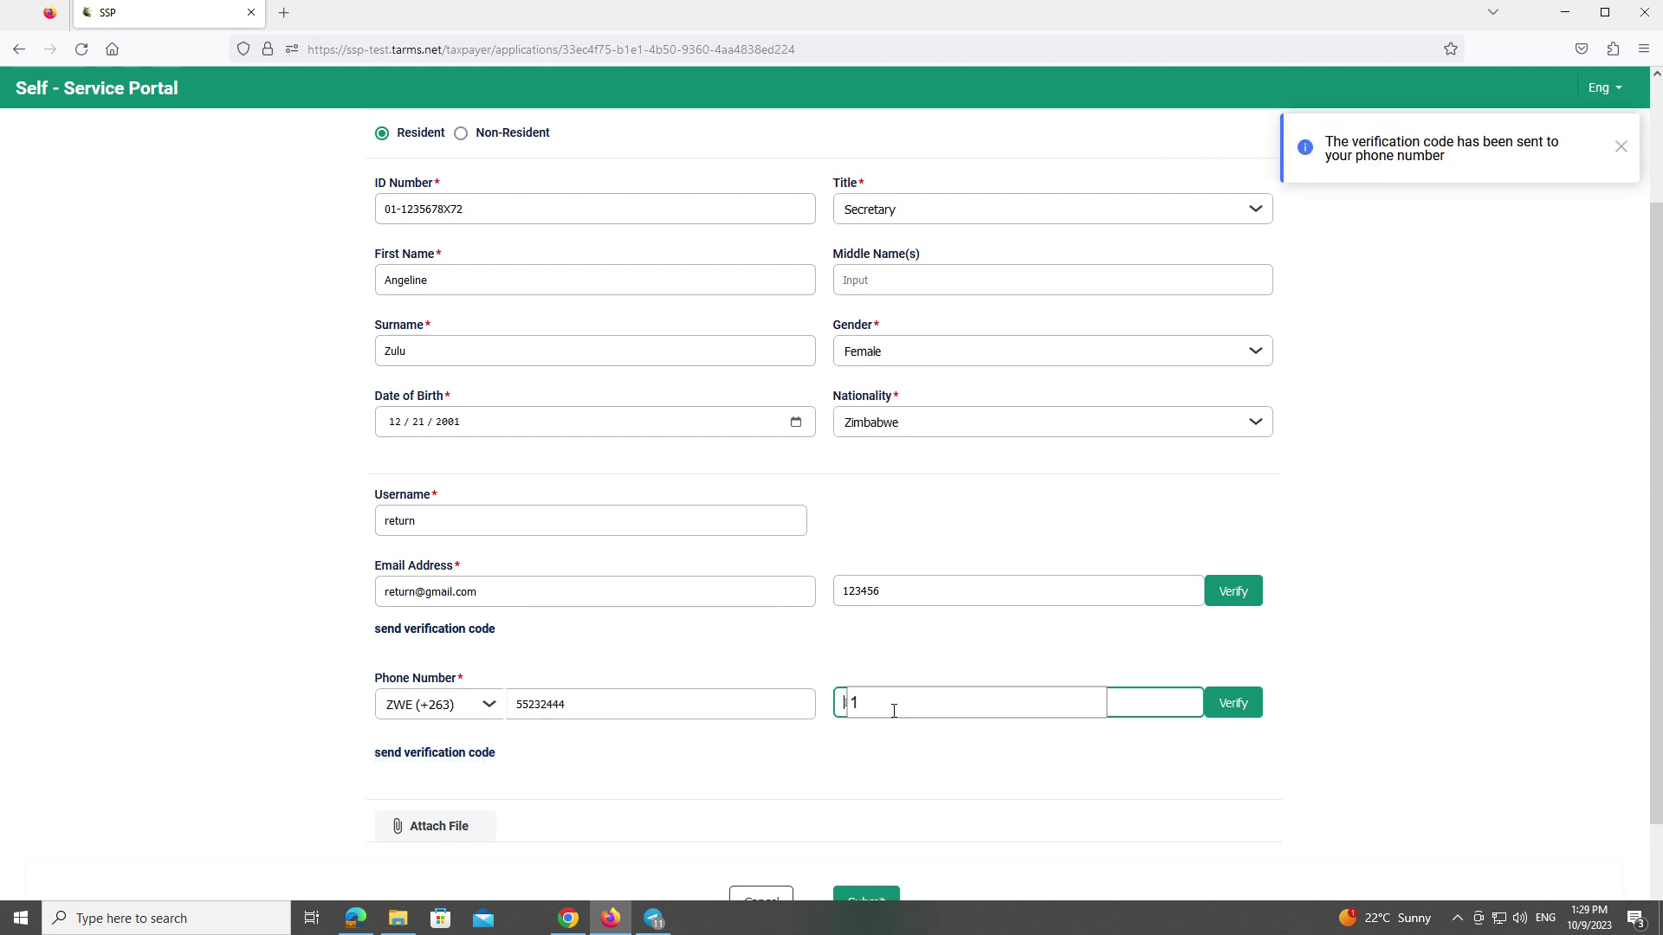
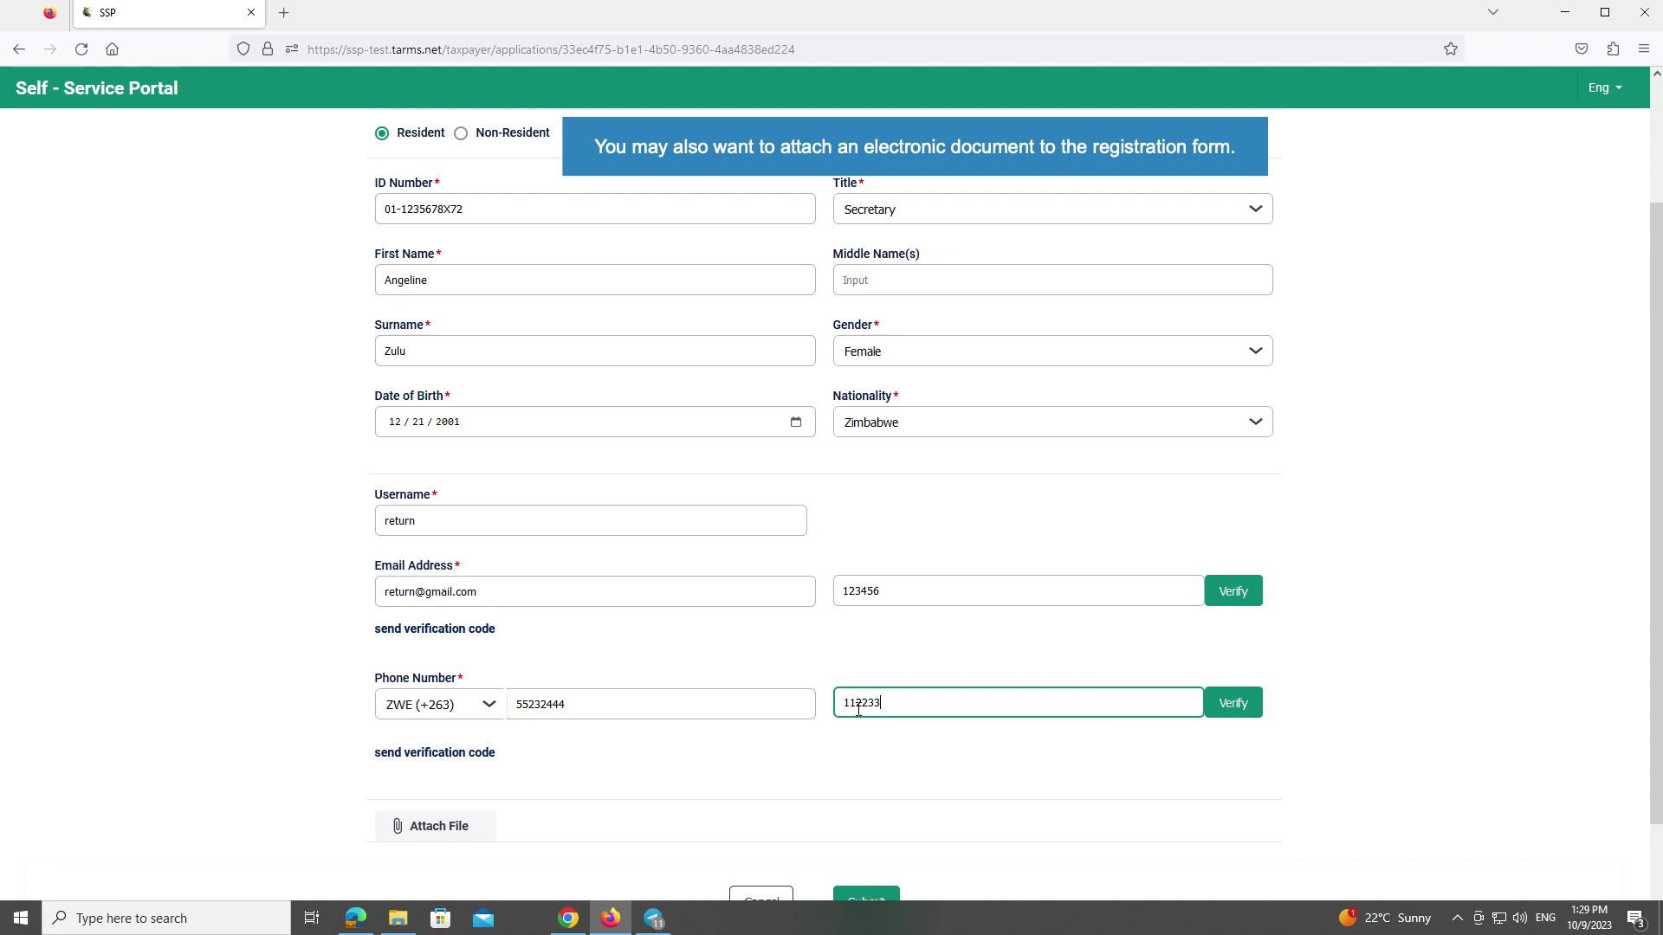
Step: Open the Attach File picker and dismiss it without attaching a document
click(480, 830)
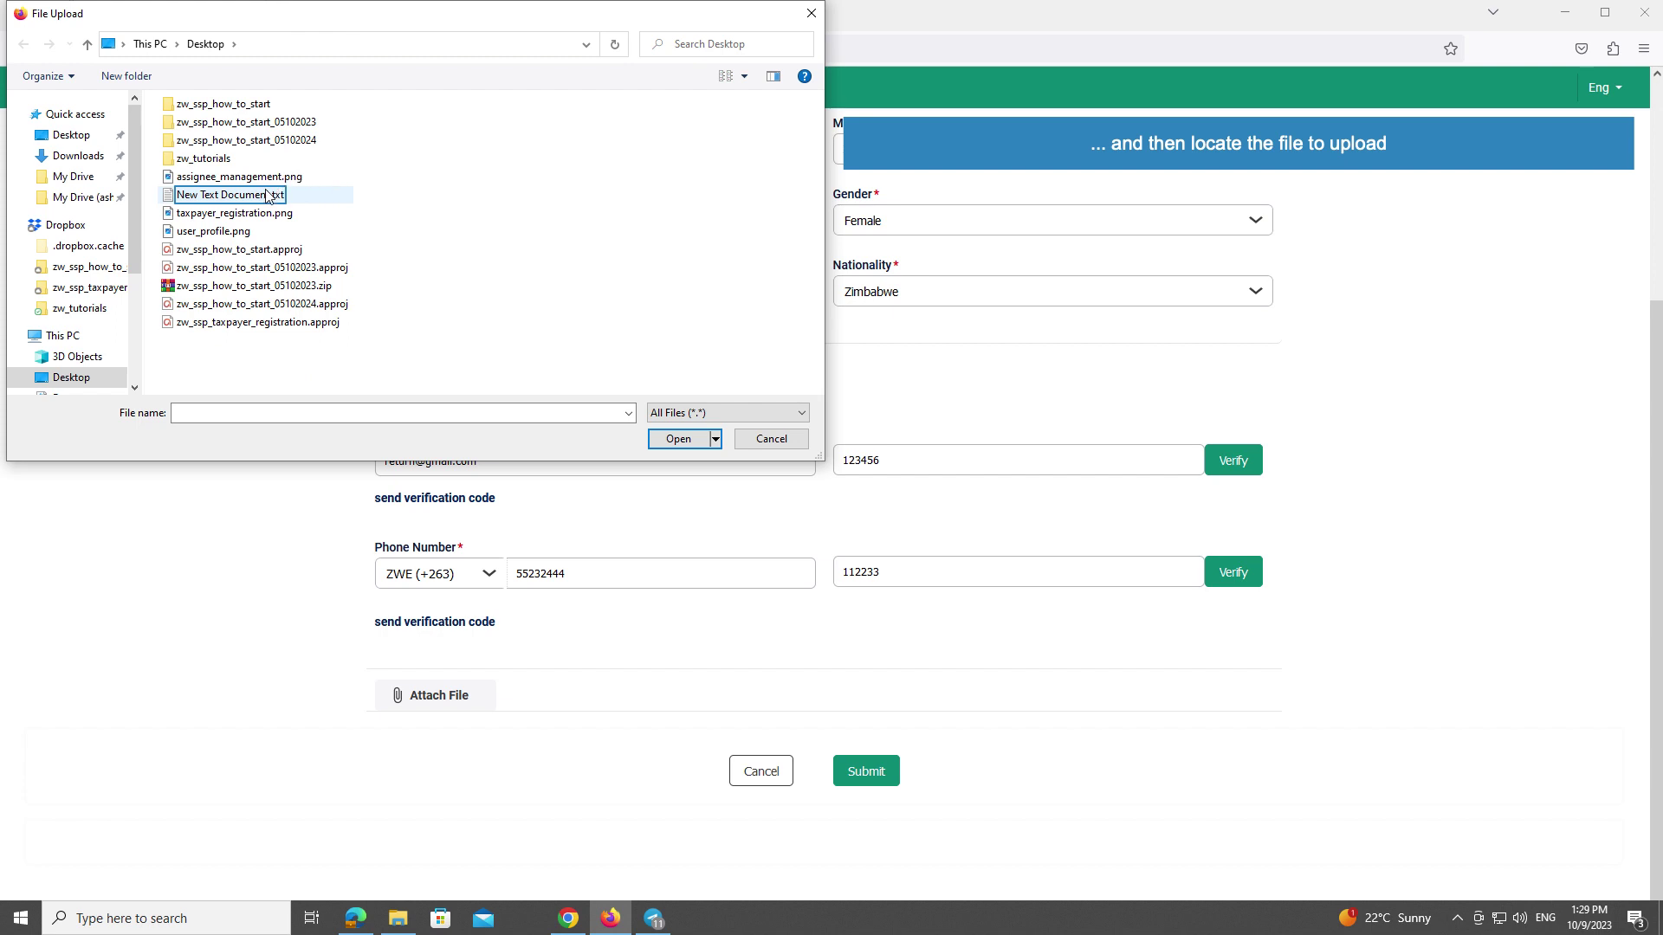
key(Escape)
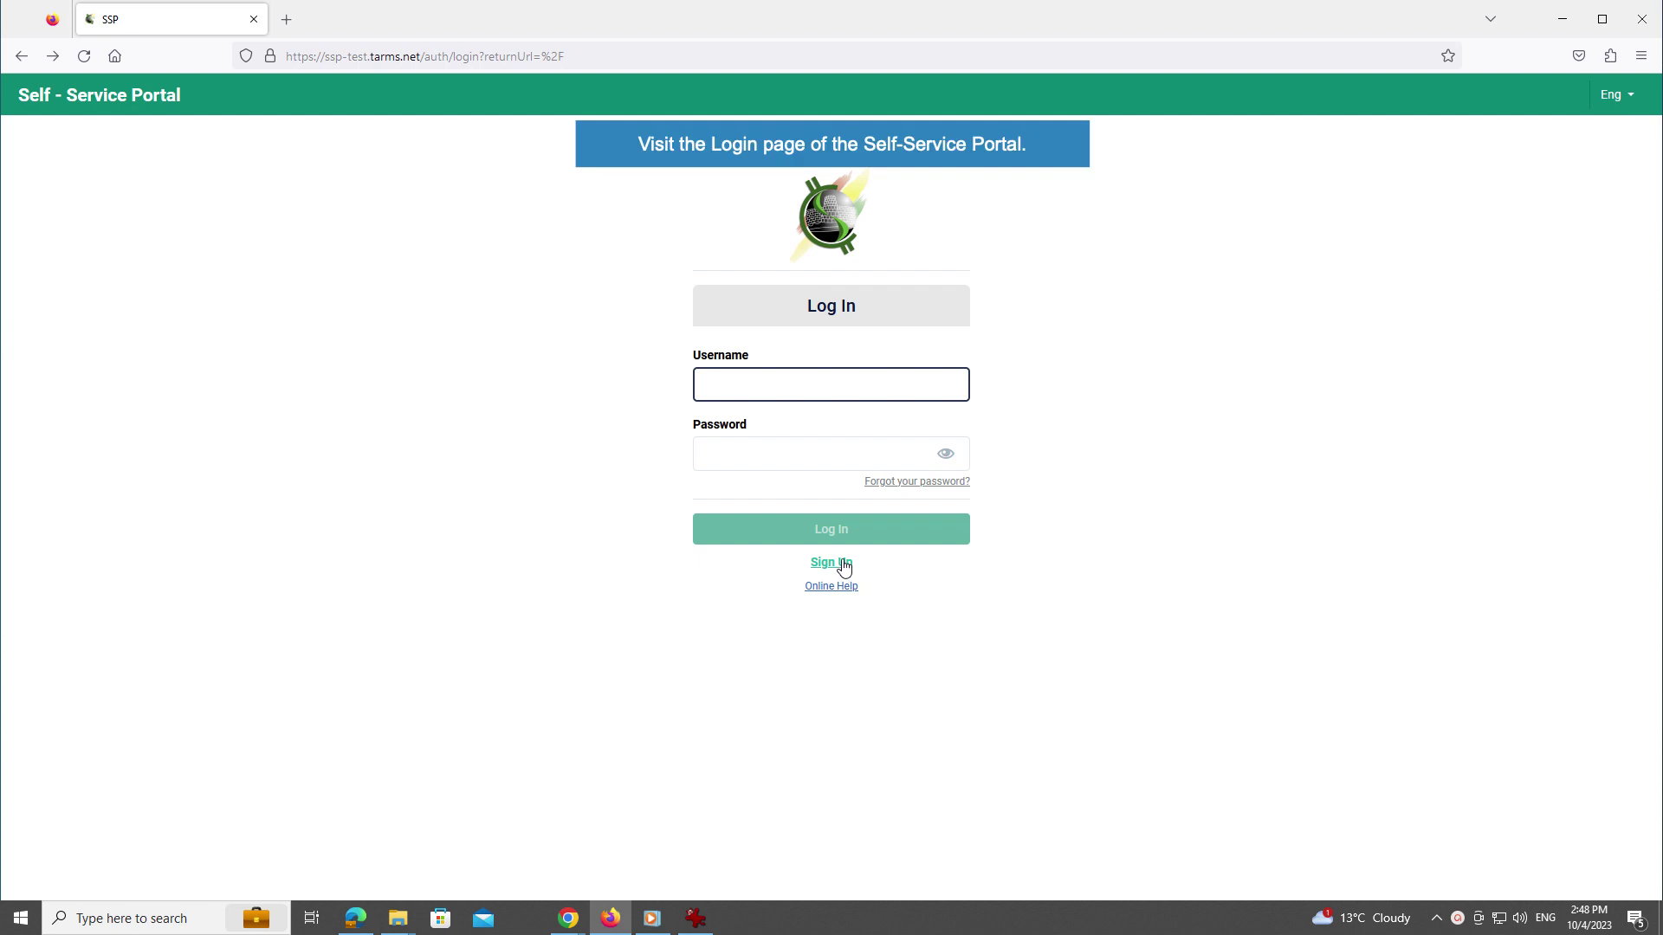
Step: Log in with the new account's username and pasted password
click(745, 379)
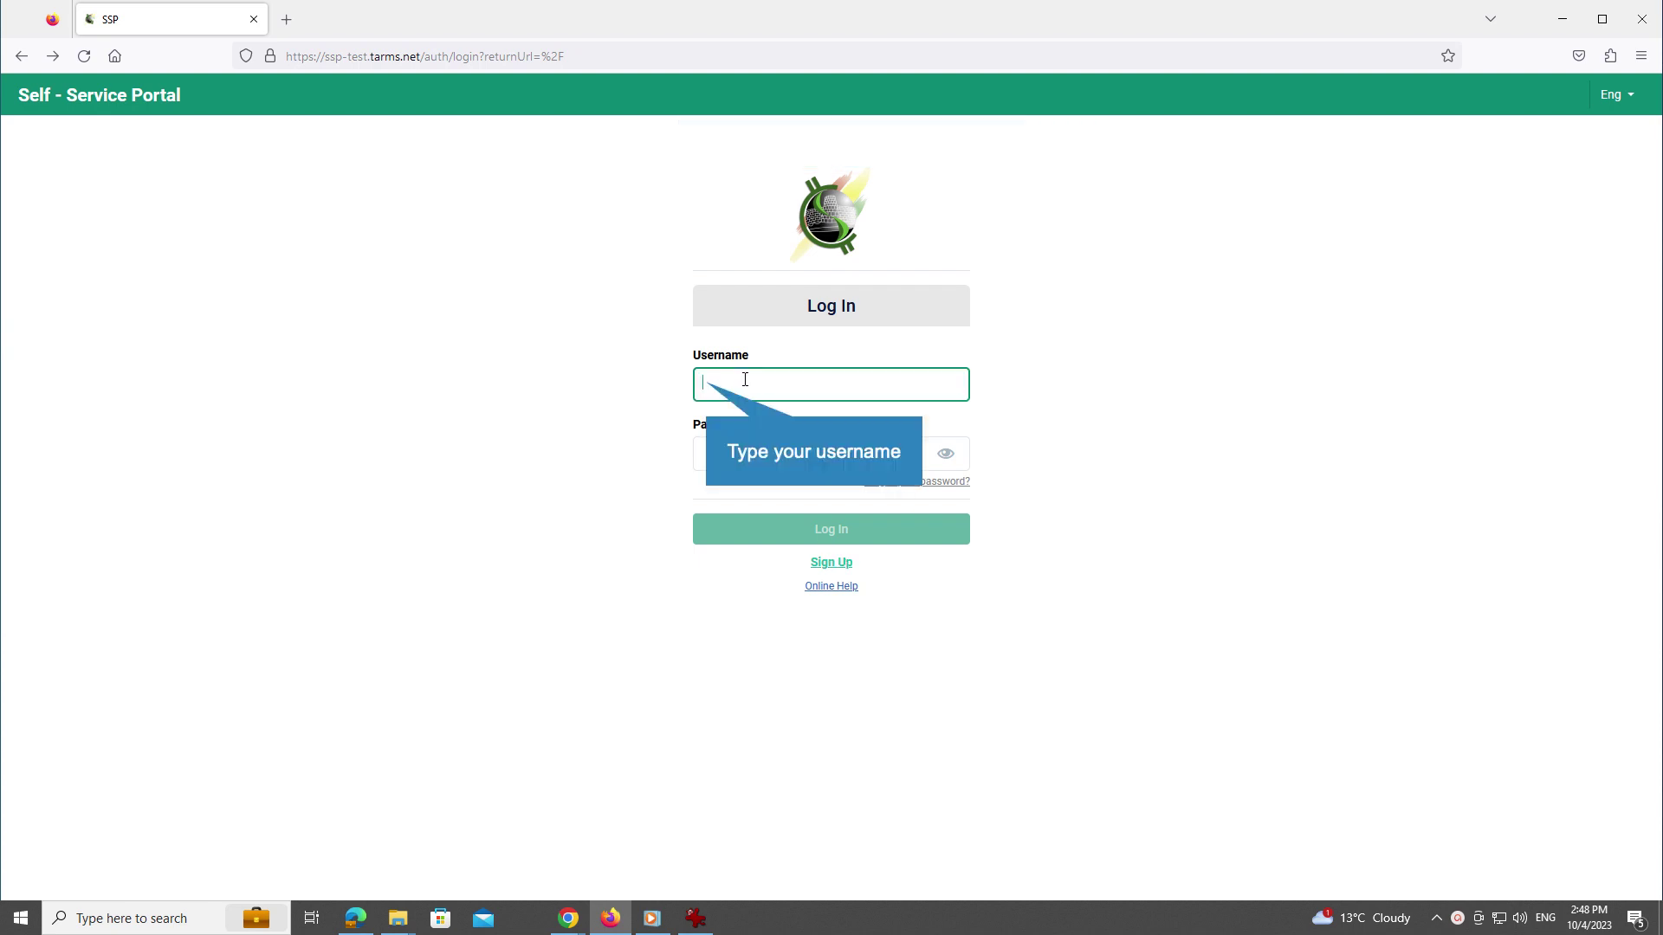
text(return)
click(729, 447)
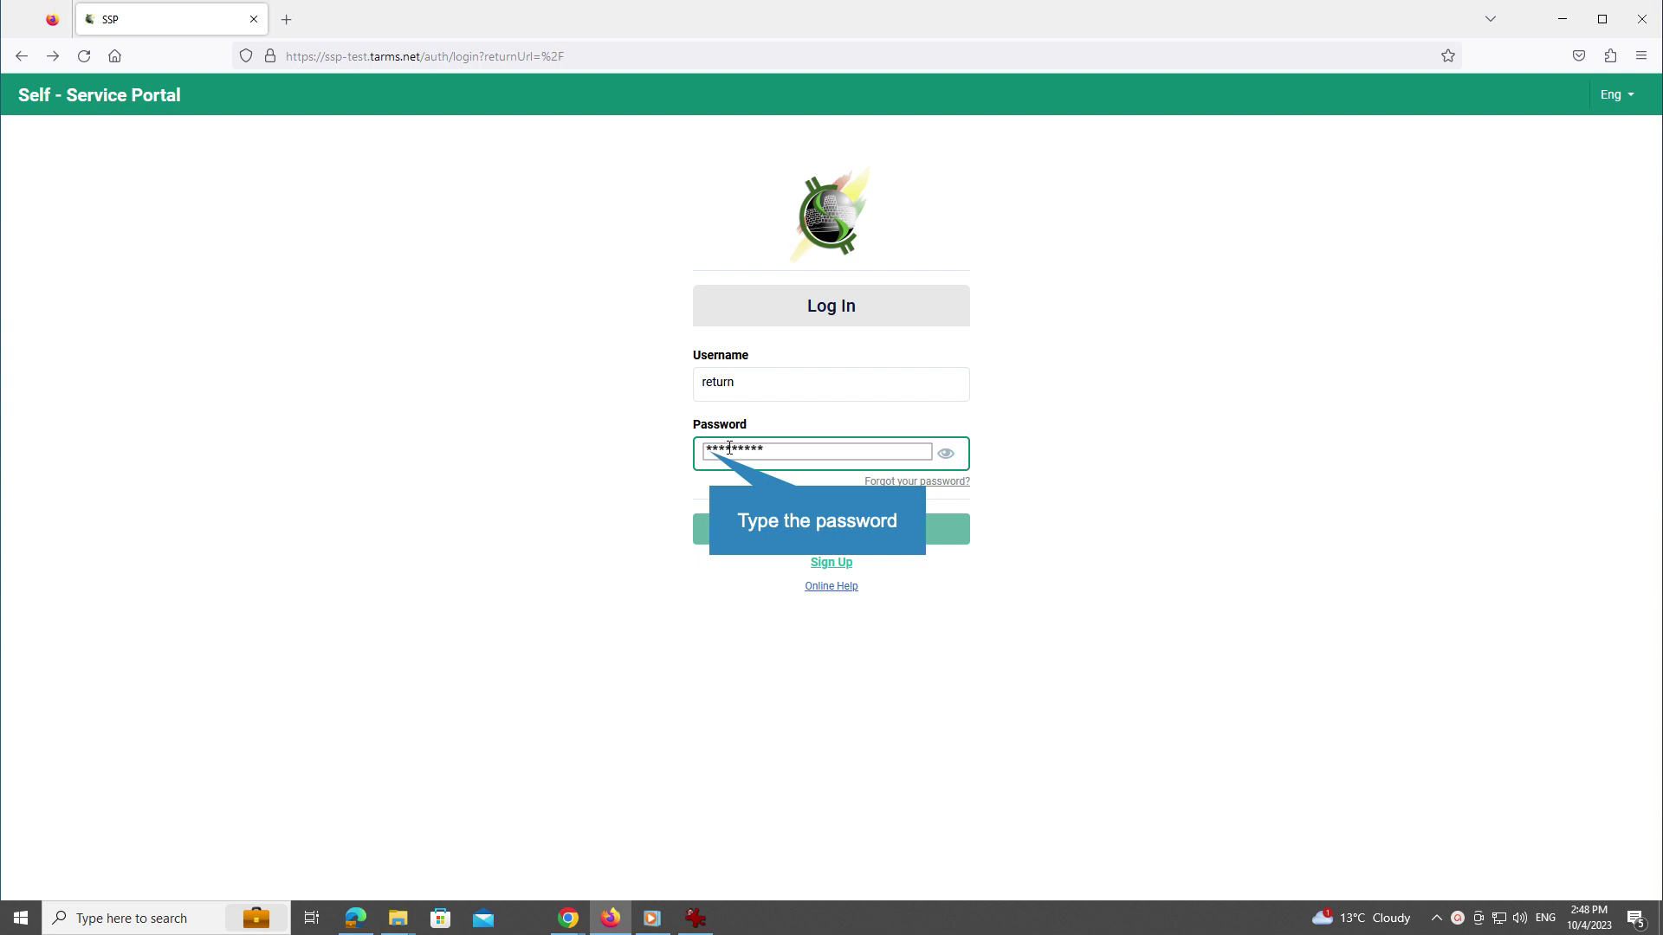
key(ctrl+v)
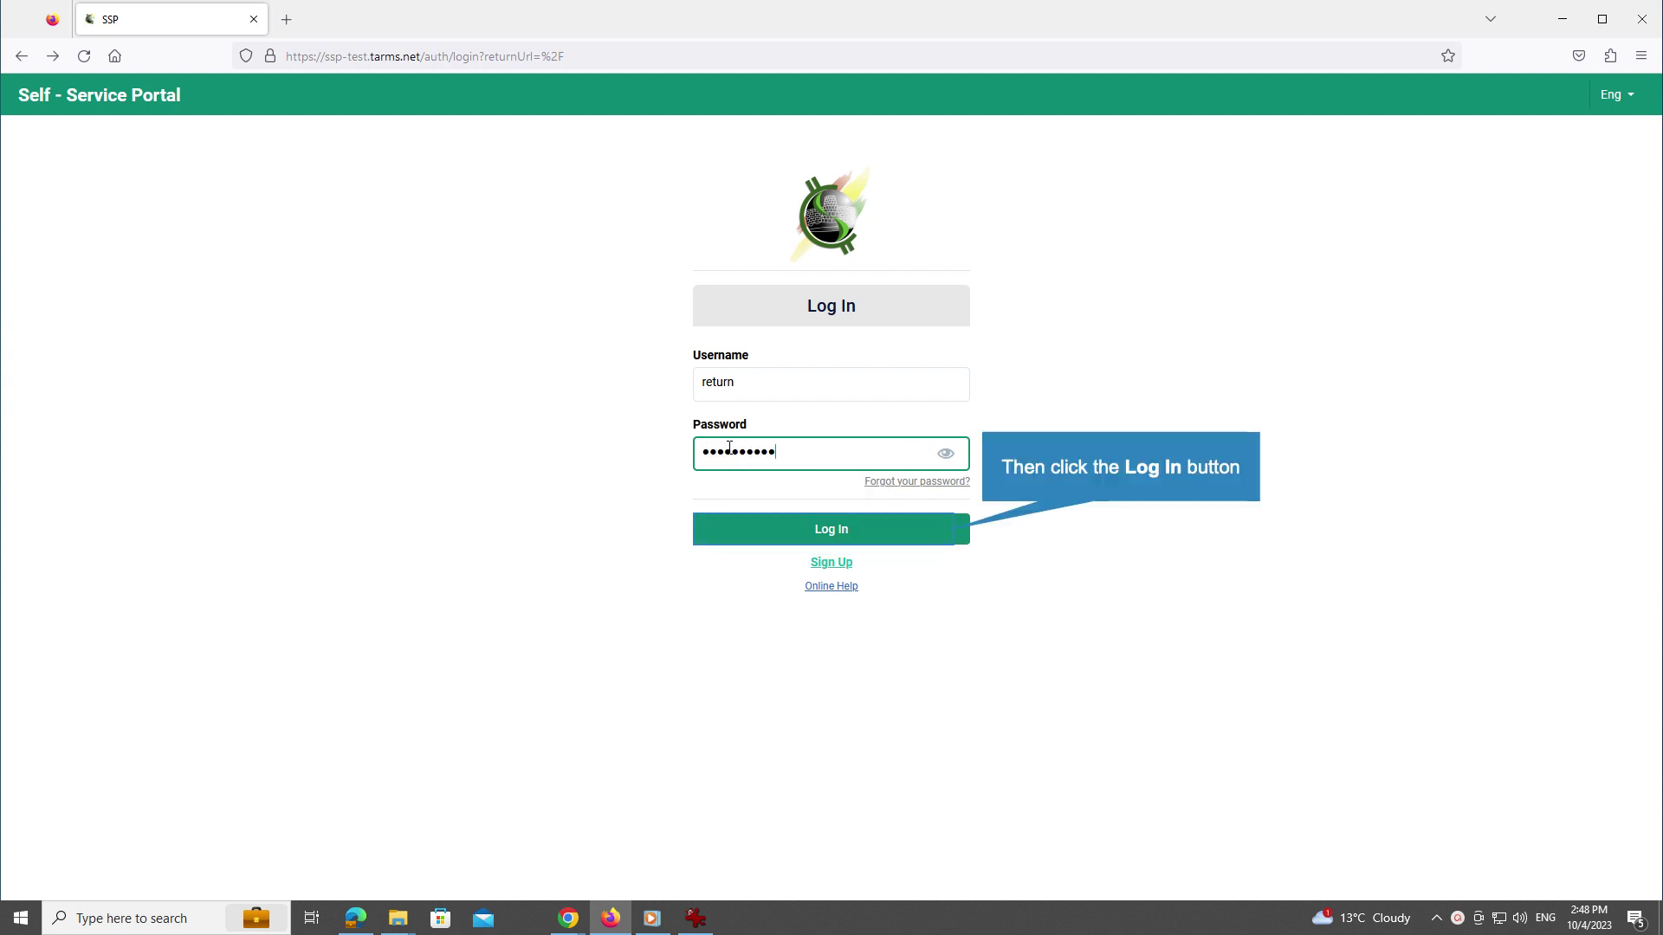
click(871, 536)
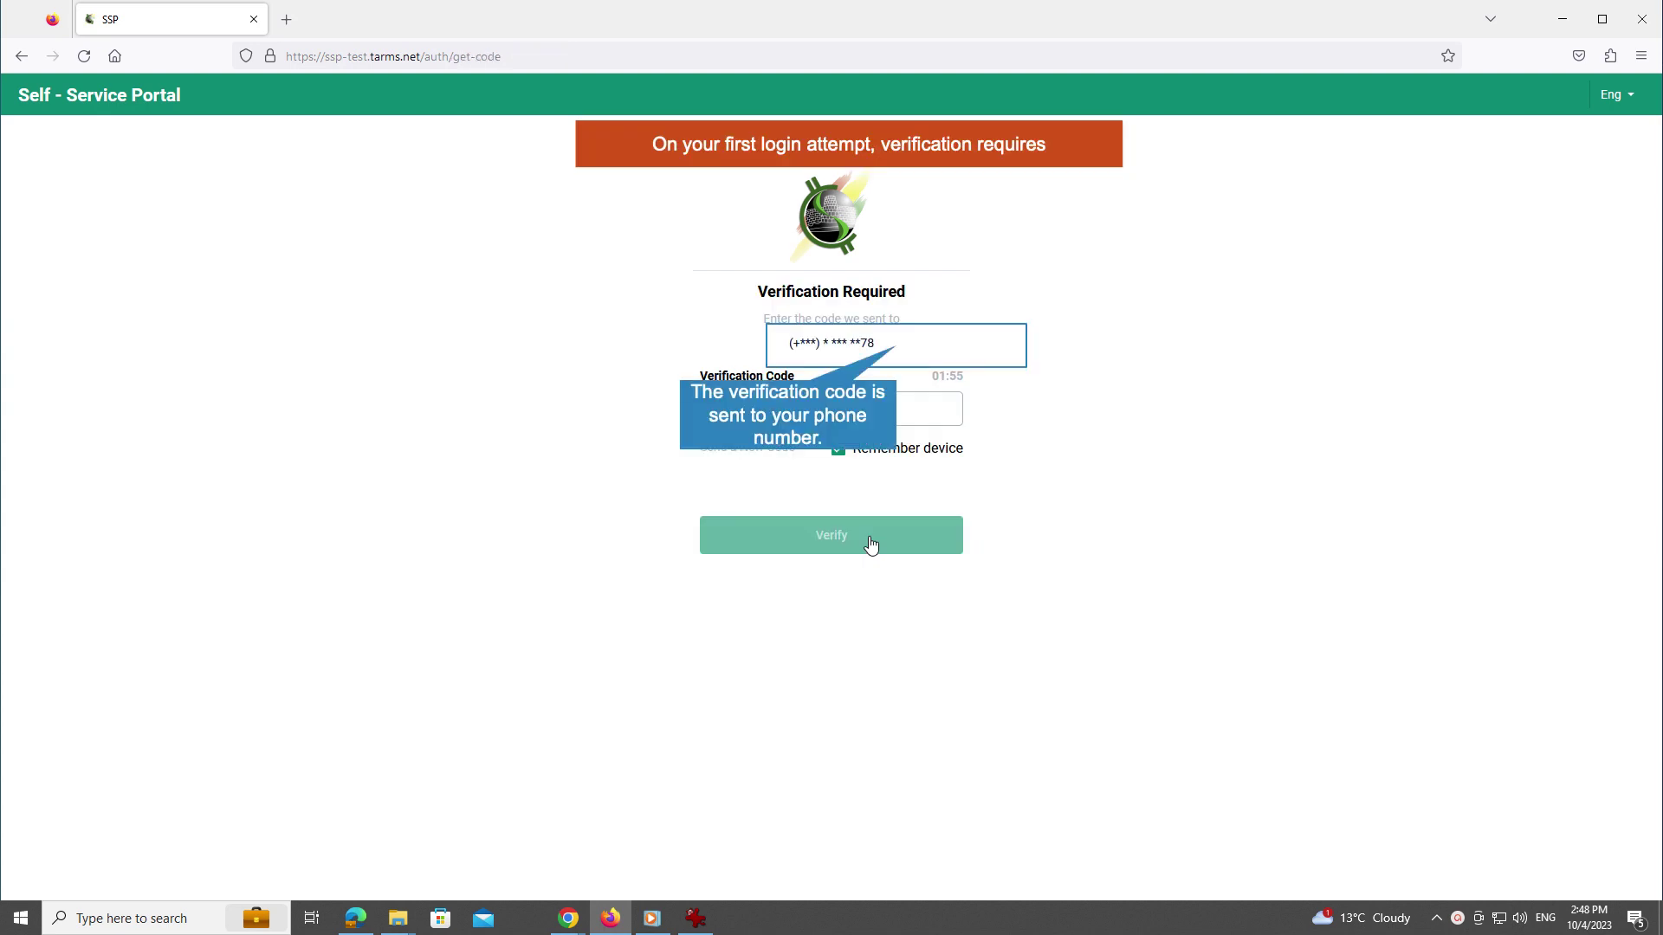
Step: Type the six-digit phone verification code into the Verification Code box
click(901, 353)
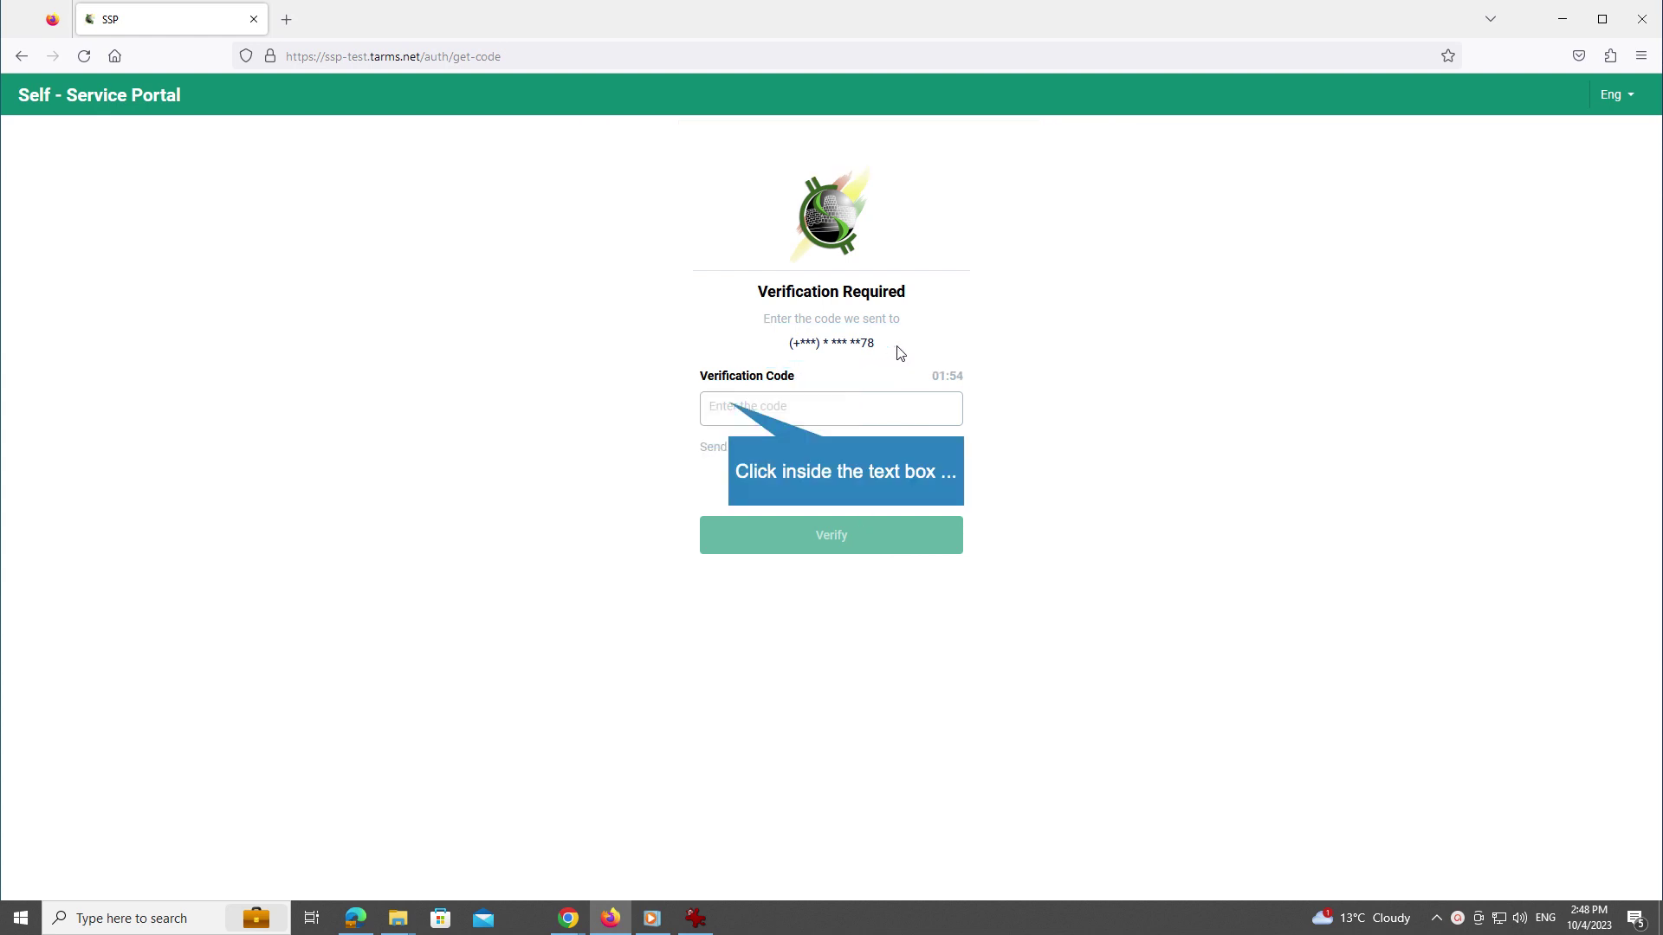
click(730, 403)
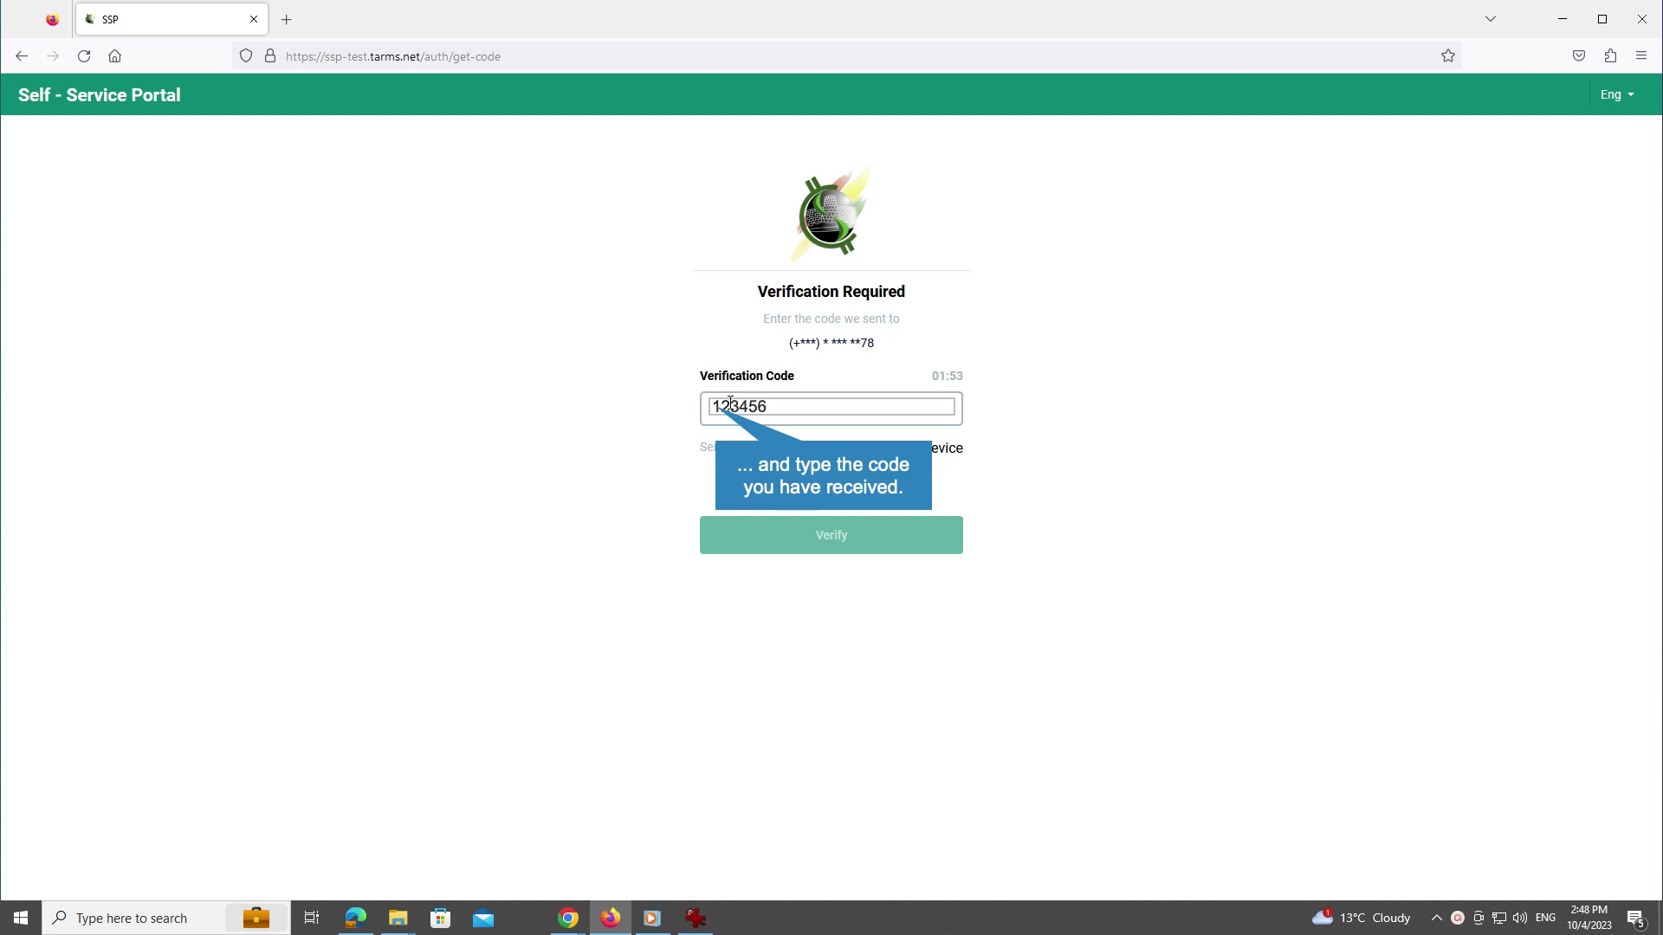
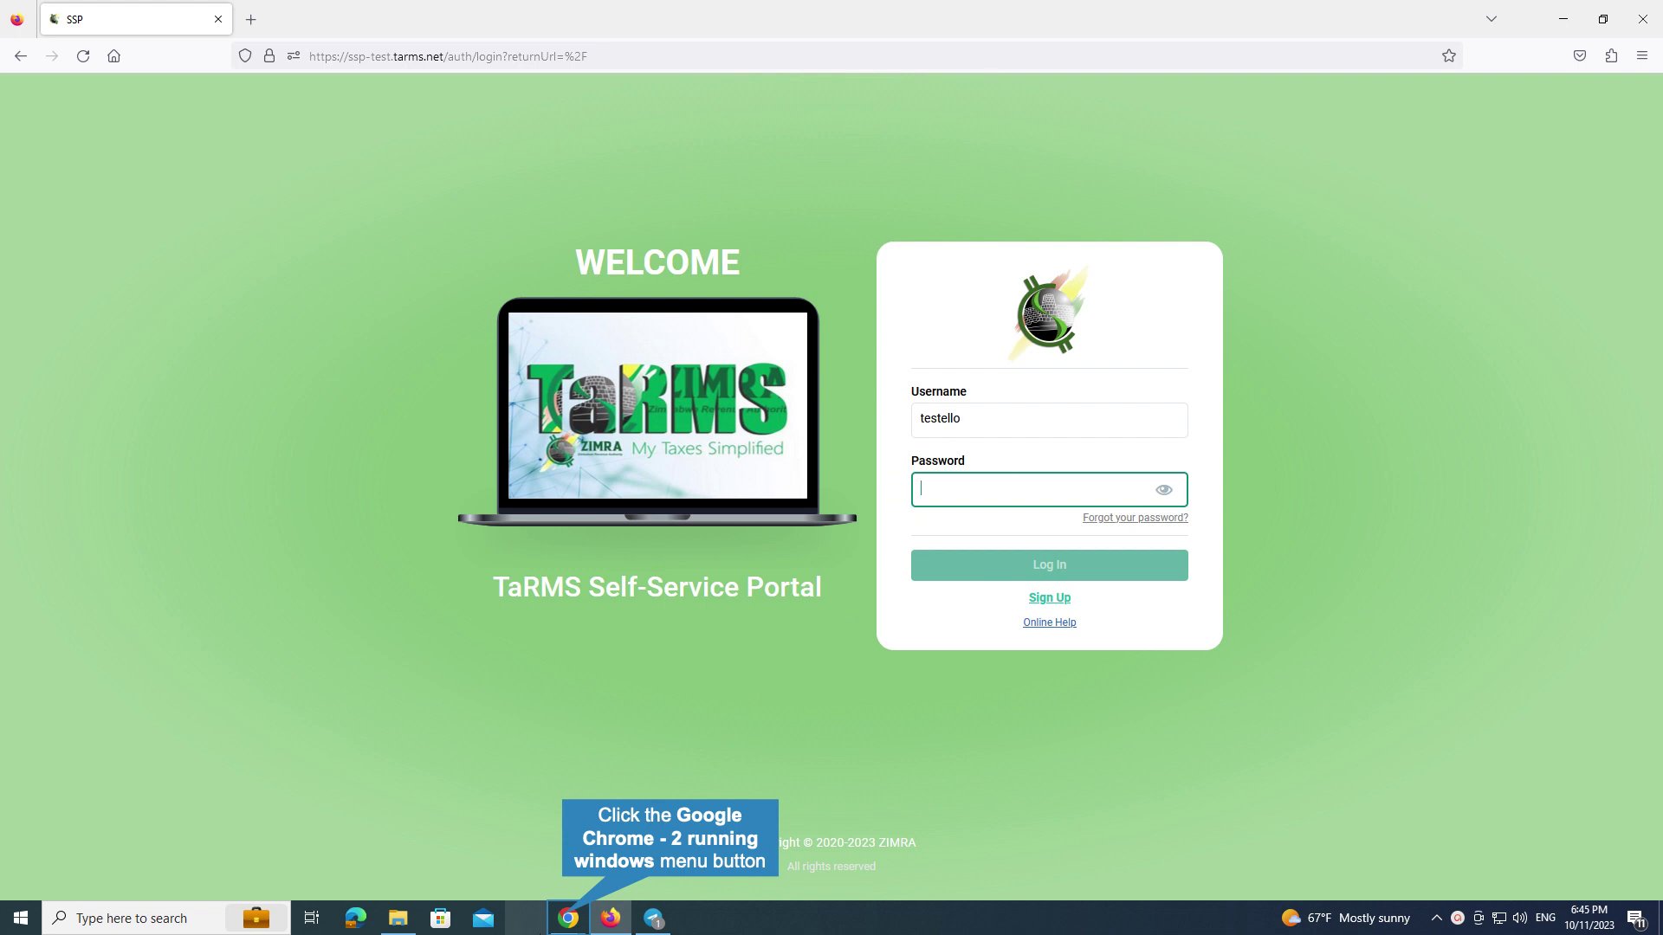
Step: Copy the shared test password from the Teams chat in Chrome, then return to Firefox
click(564, 920)
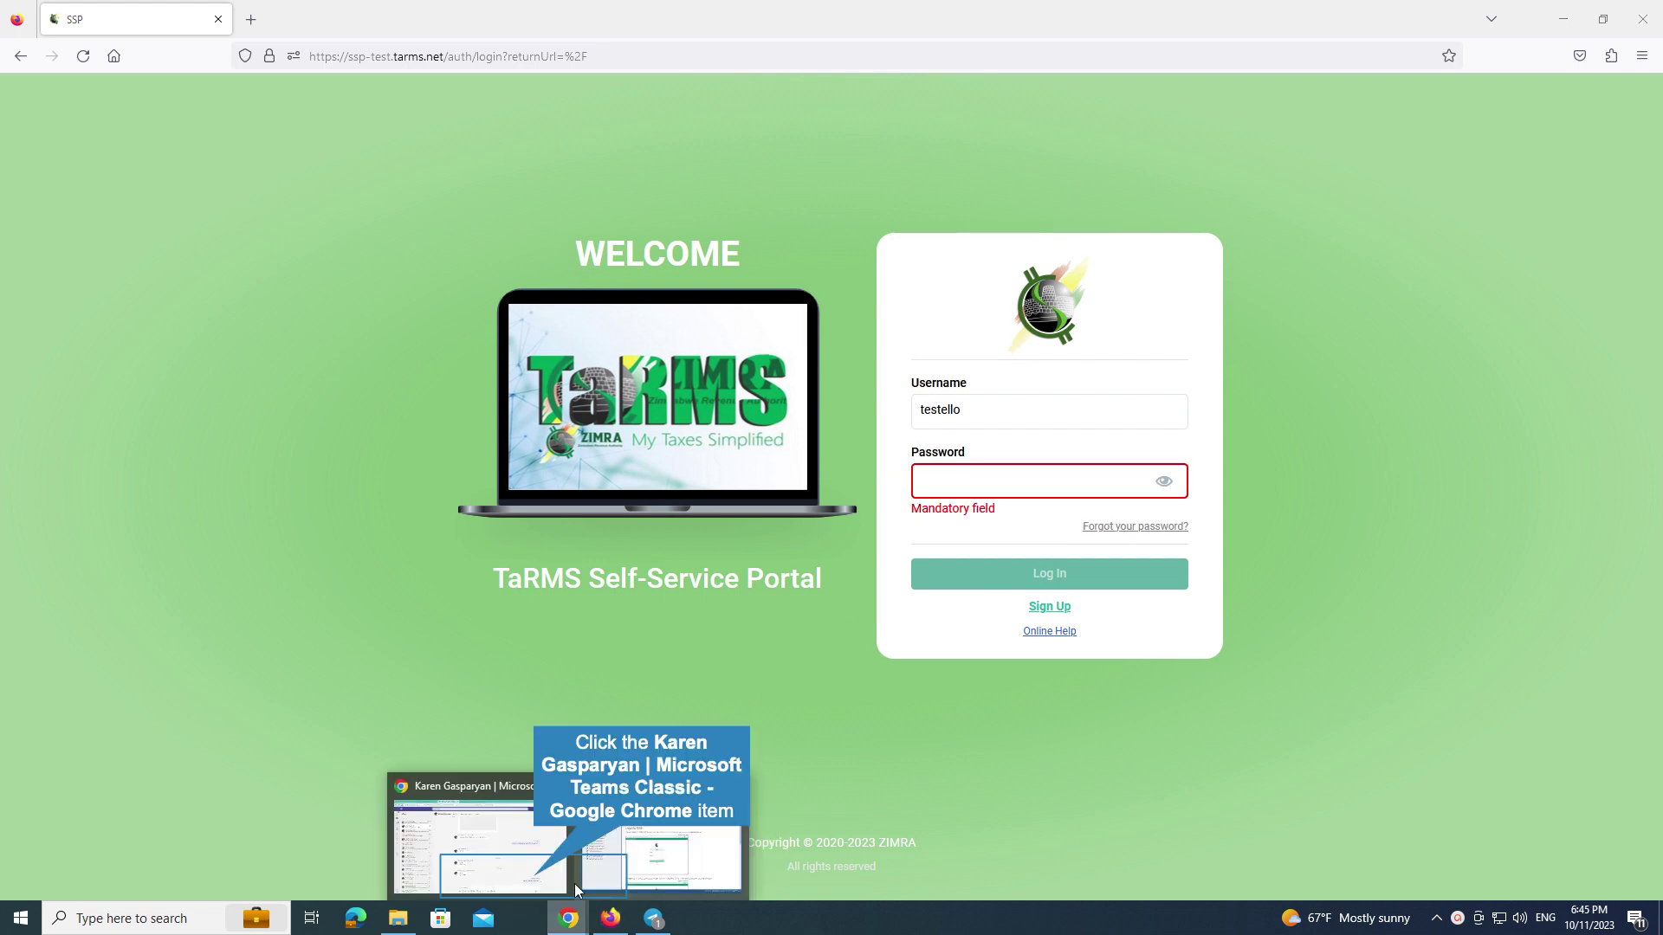
click(539, 879)
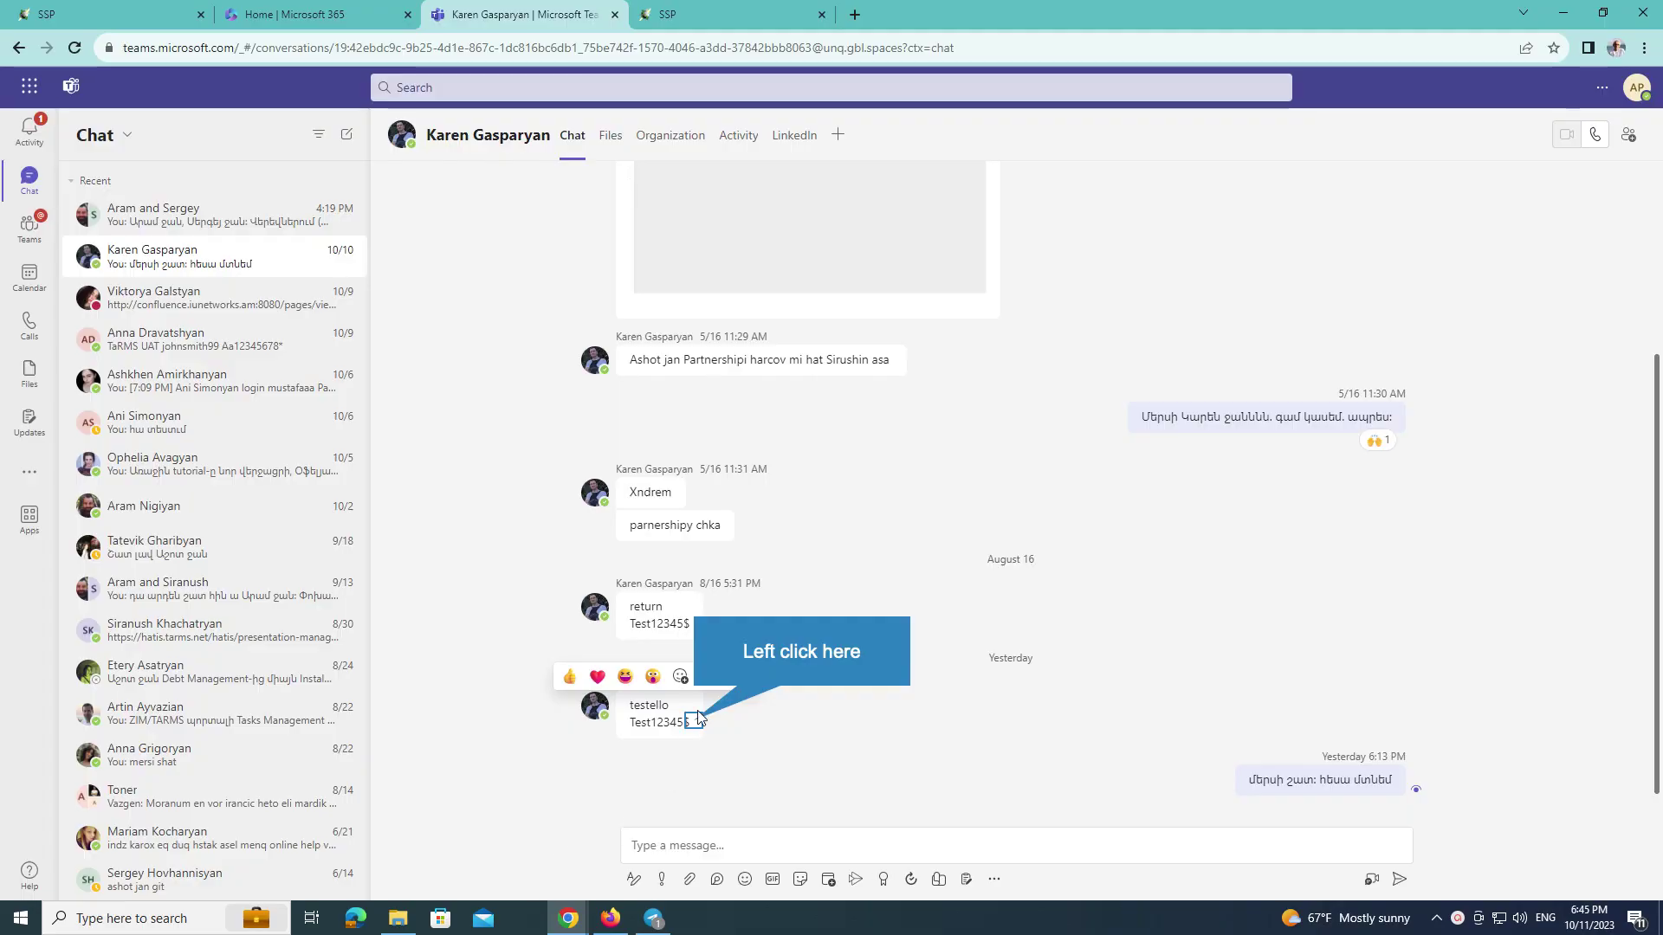
drag(694, 726, 639, 726)
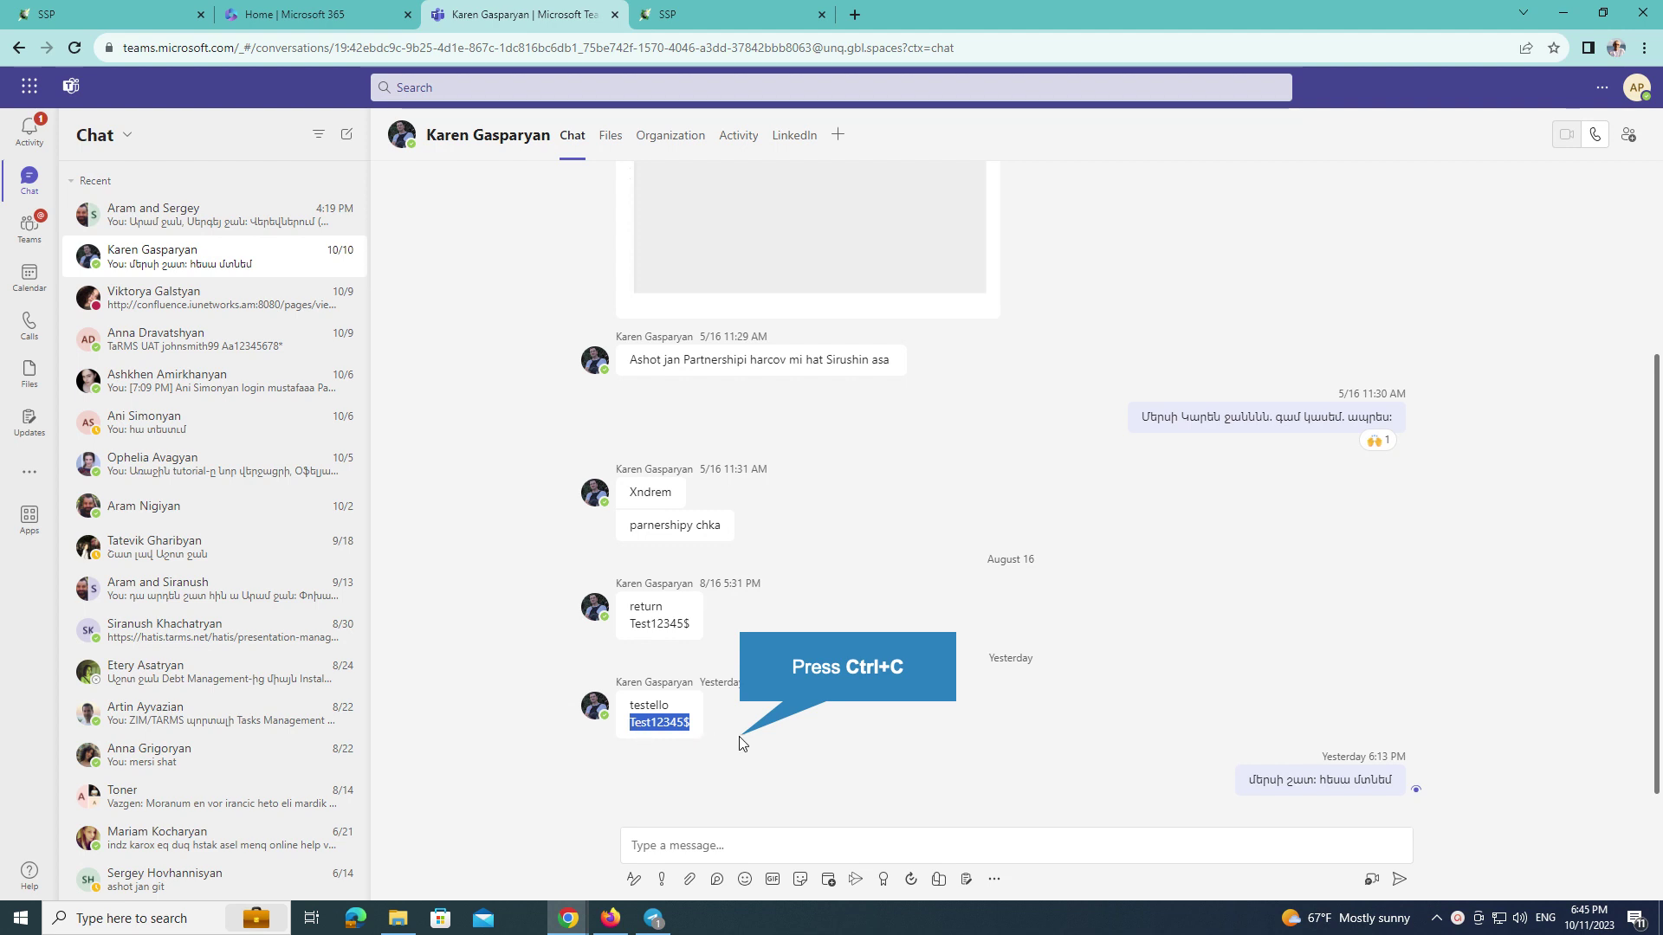
key(ctrl+c)
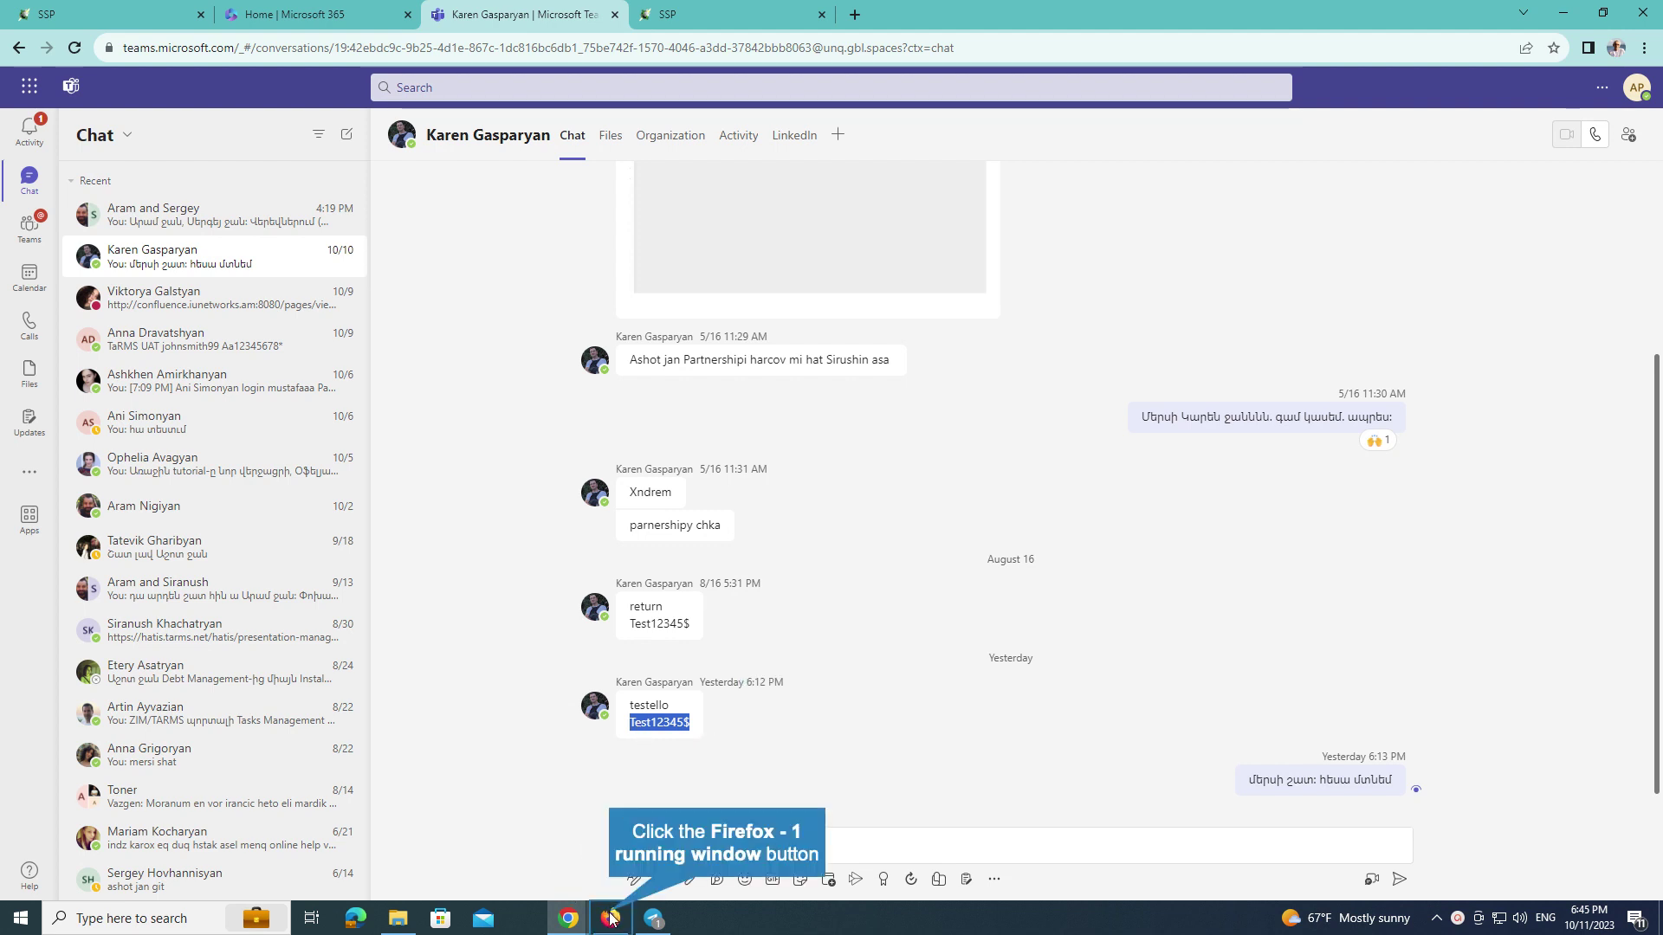
click(611, 918)
Step: Paste the copied password into the Password field and log in
click(940, 480)
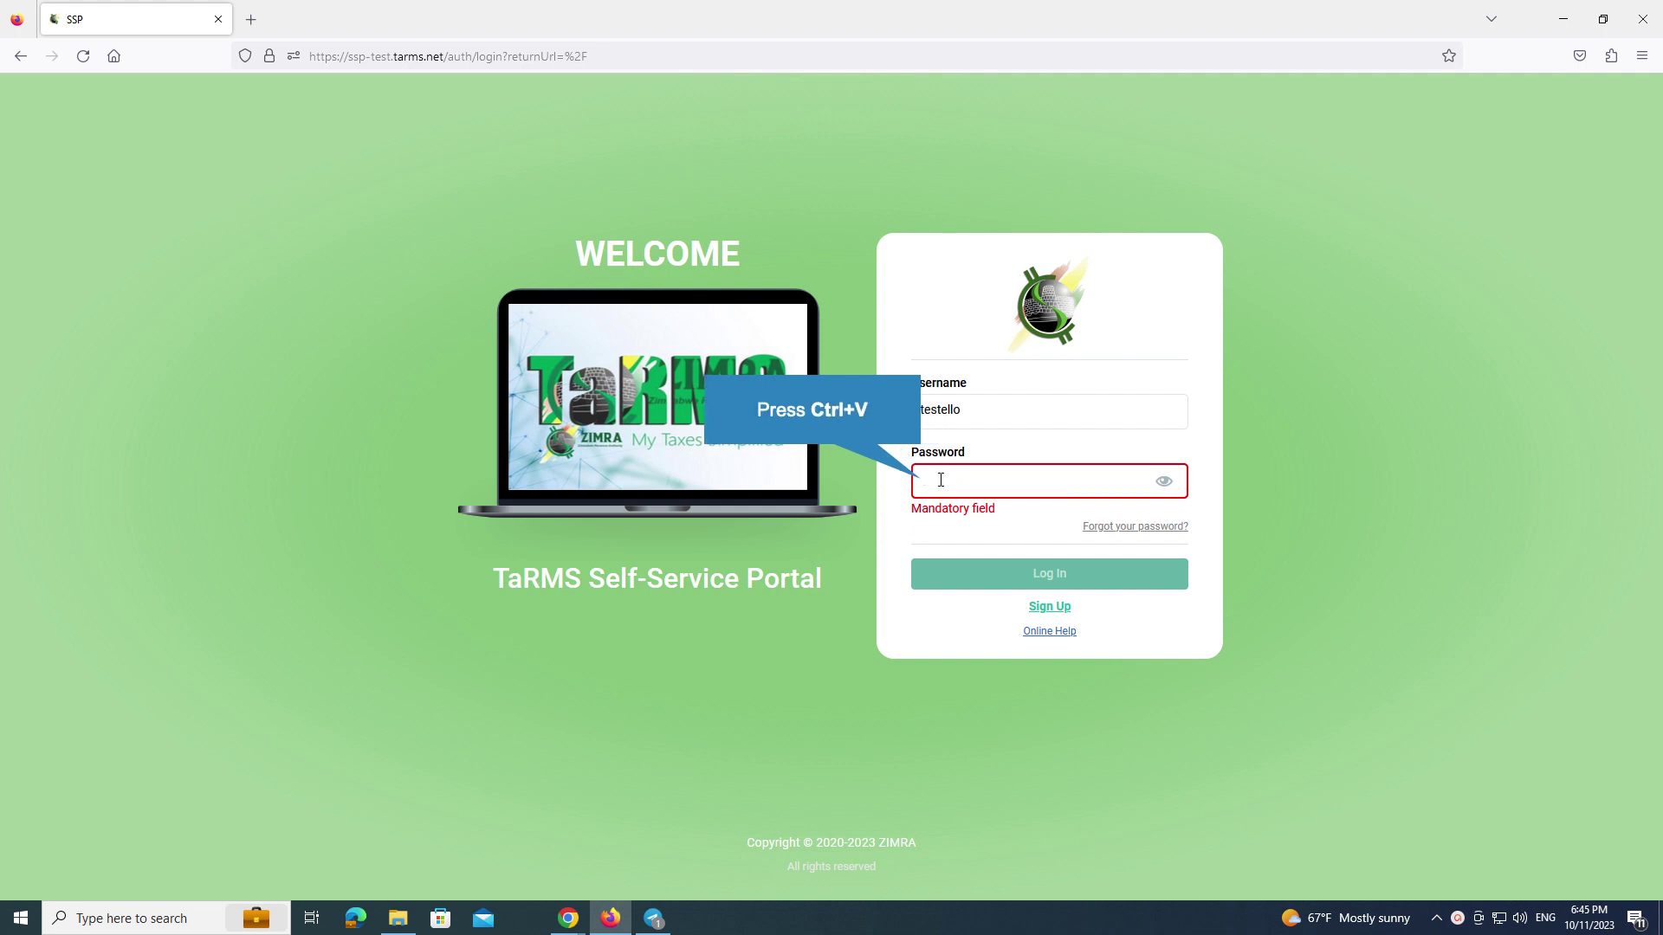
key(ctrl+v)
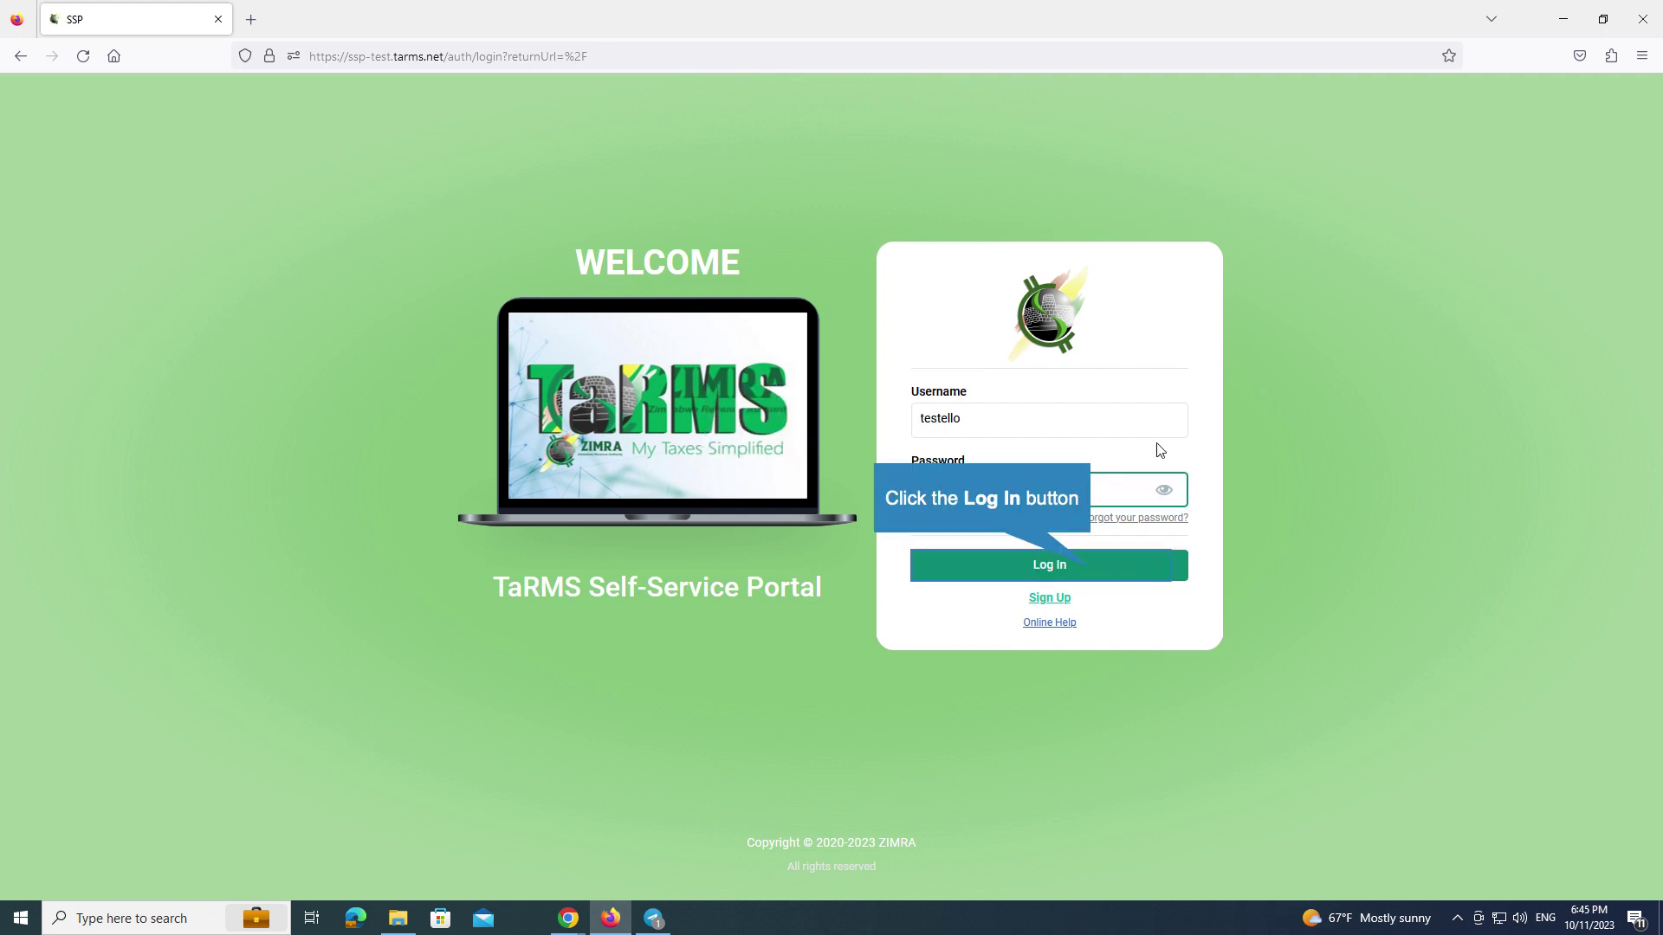
click(1089, 574)
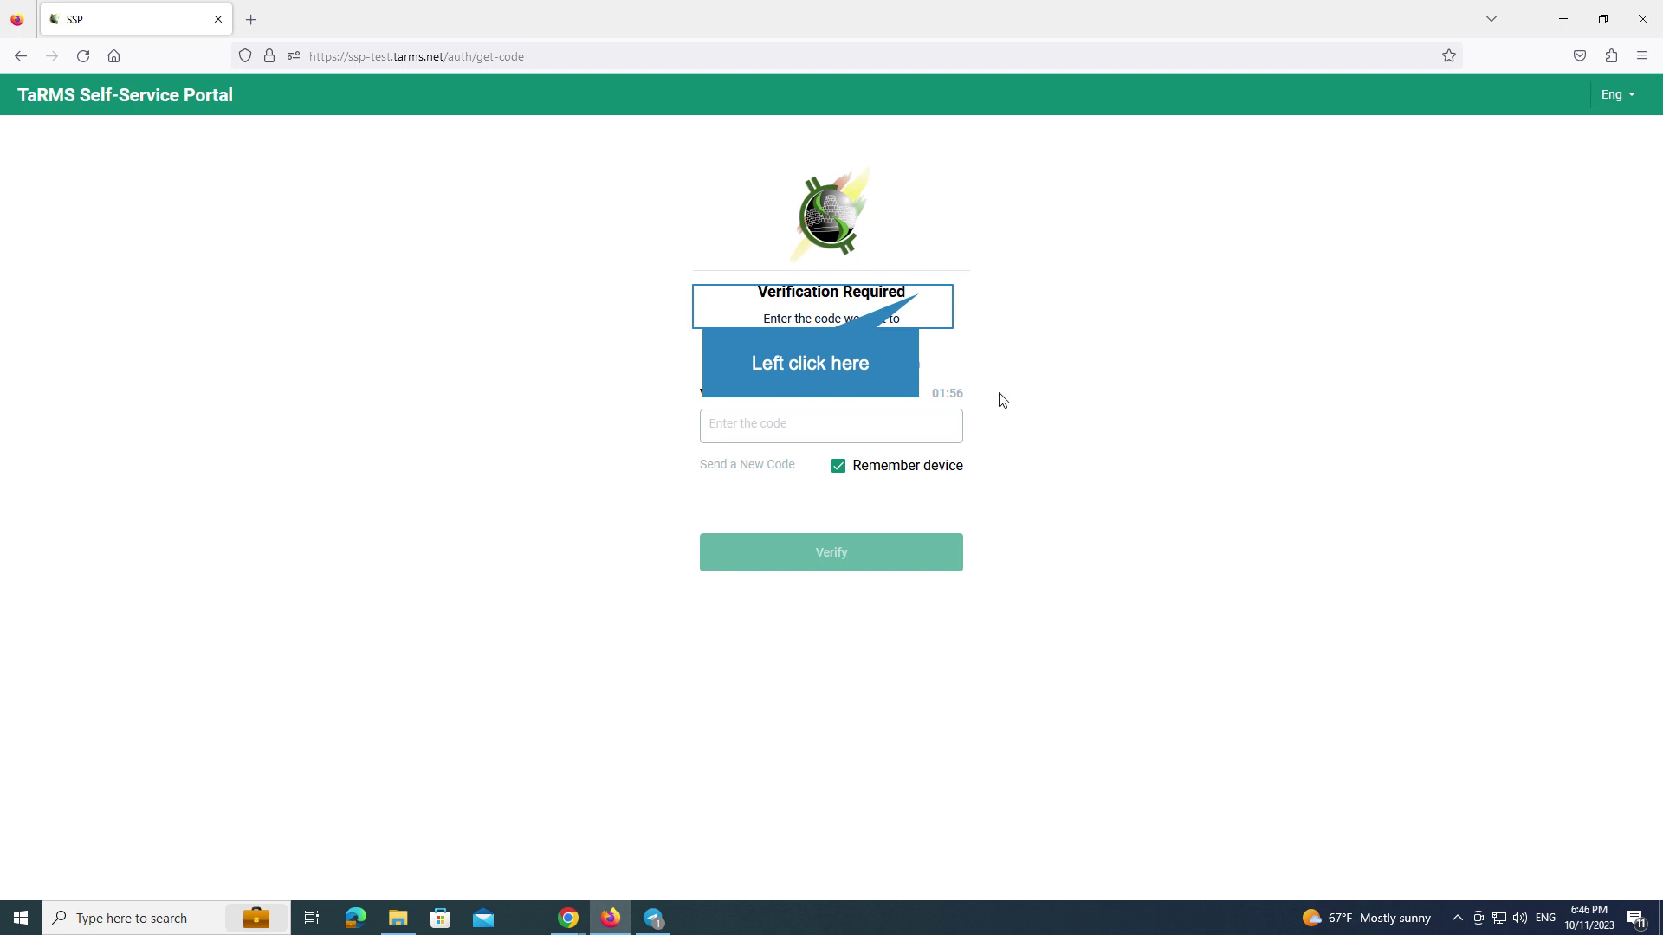
Step: Enter the verification code on the Verification Required page and verify it
click(923, 300)
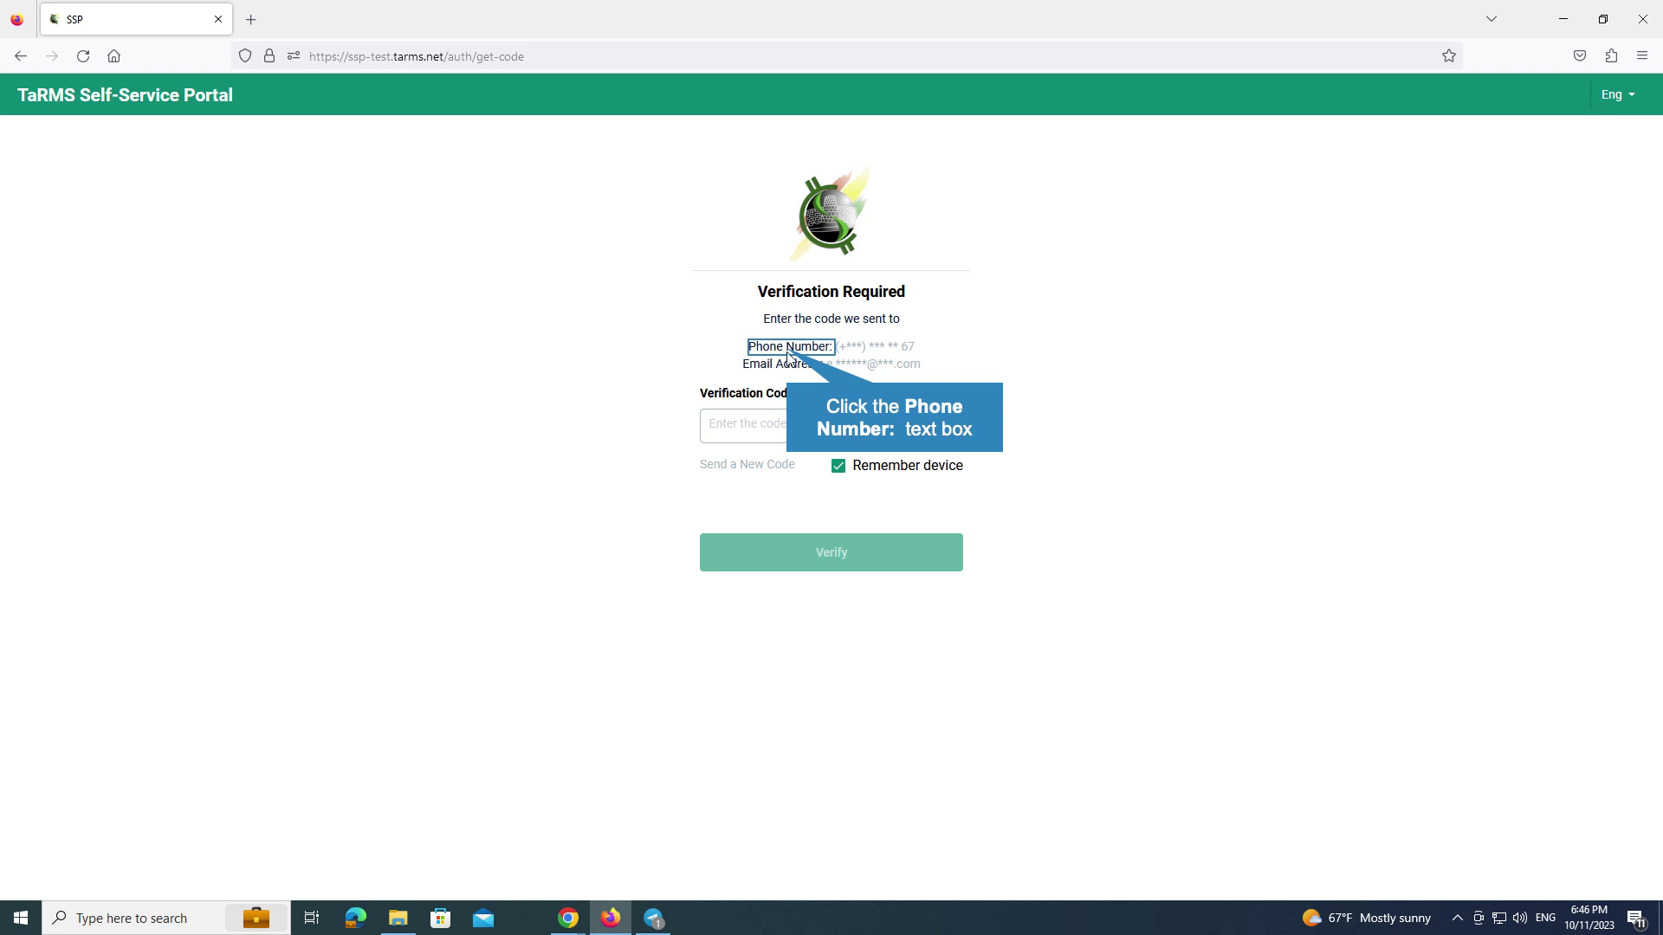
click(789, 351)
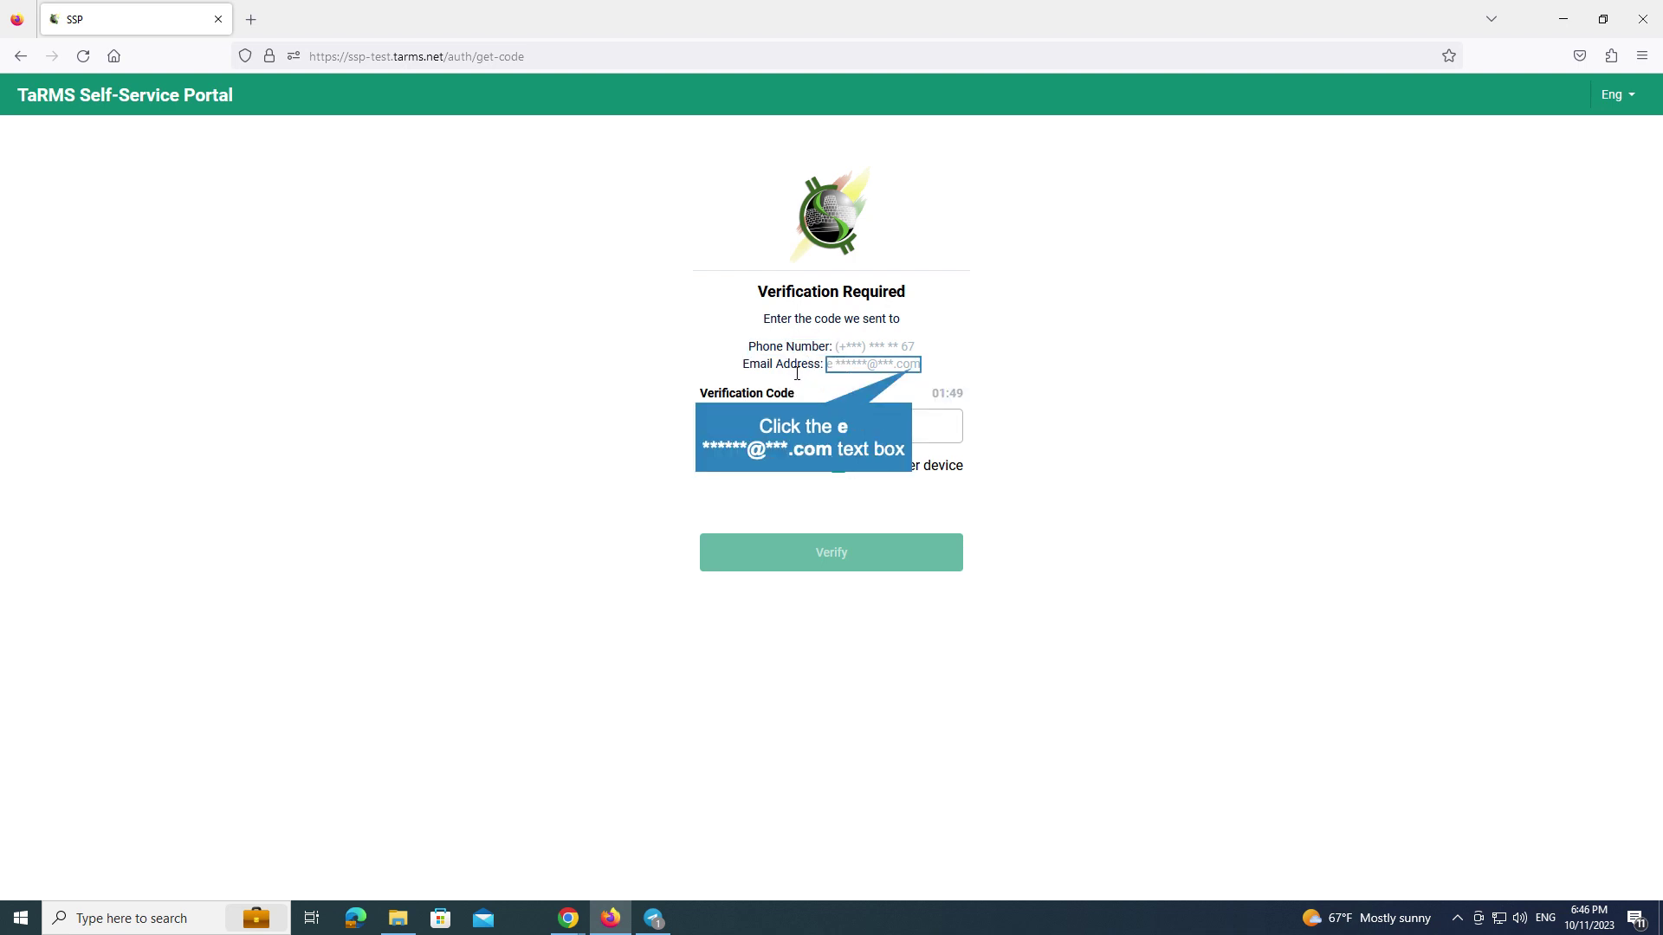
click(914, 368)
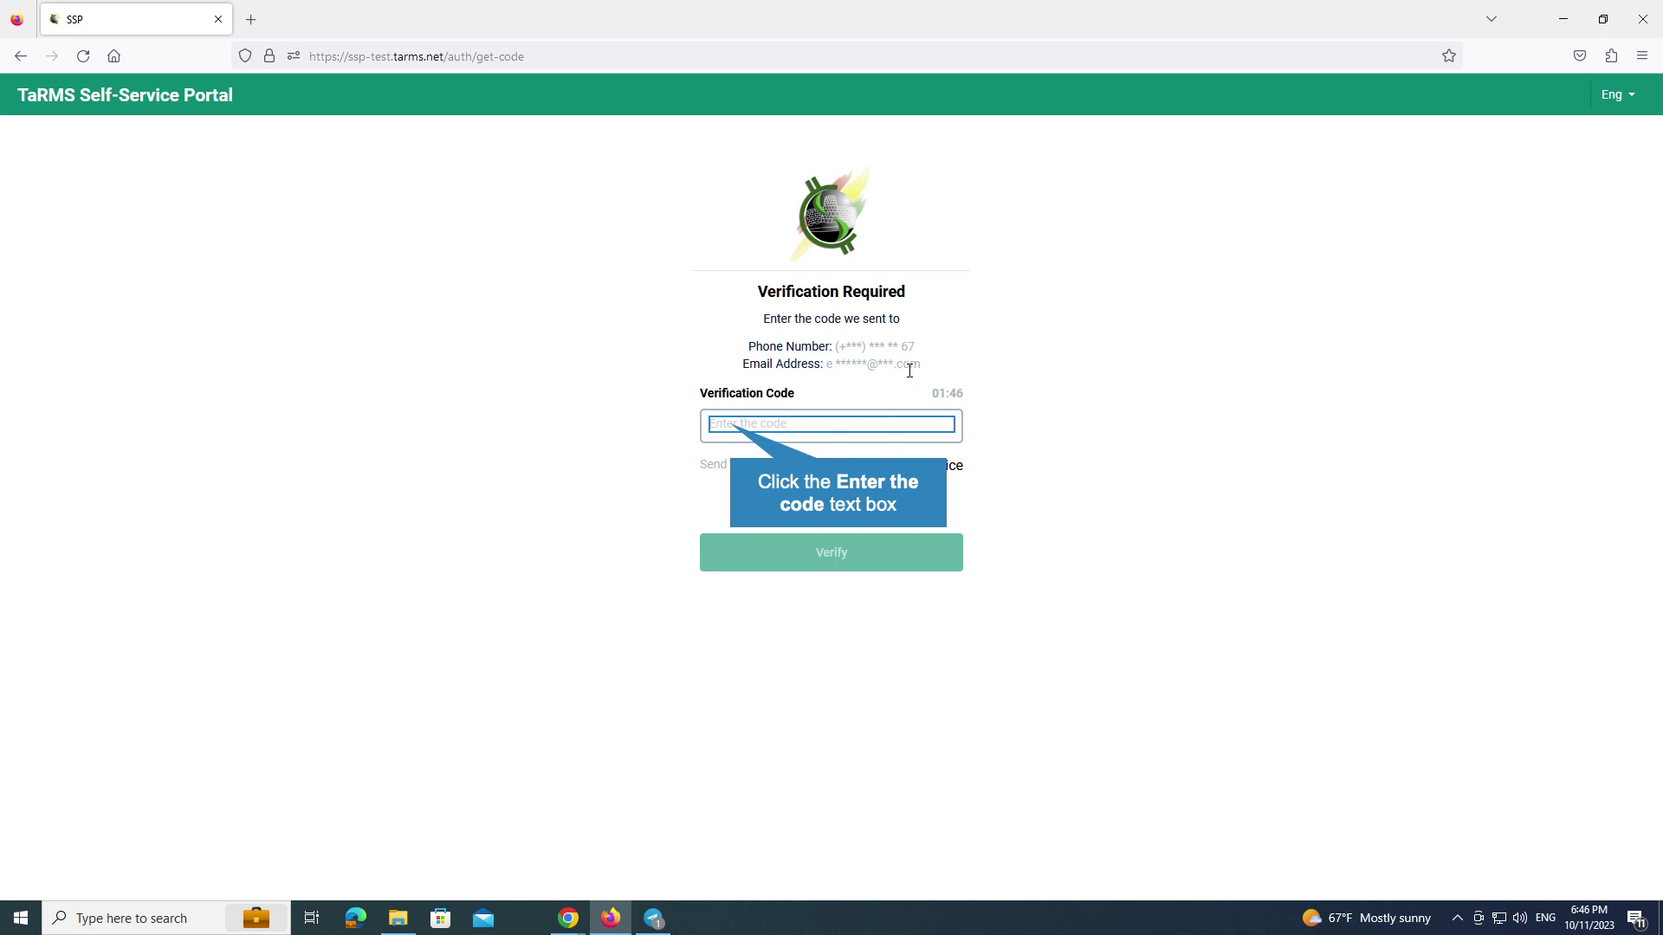
click(735, 424)
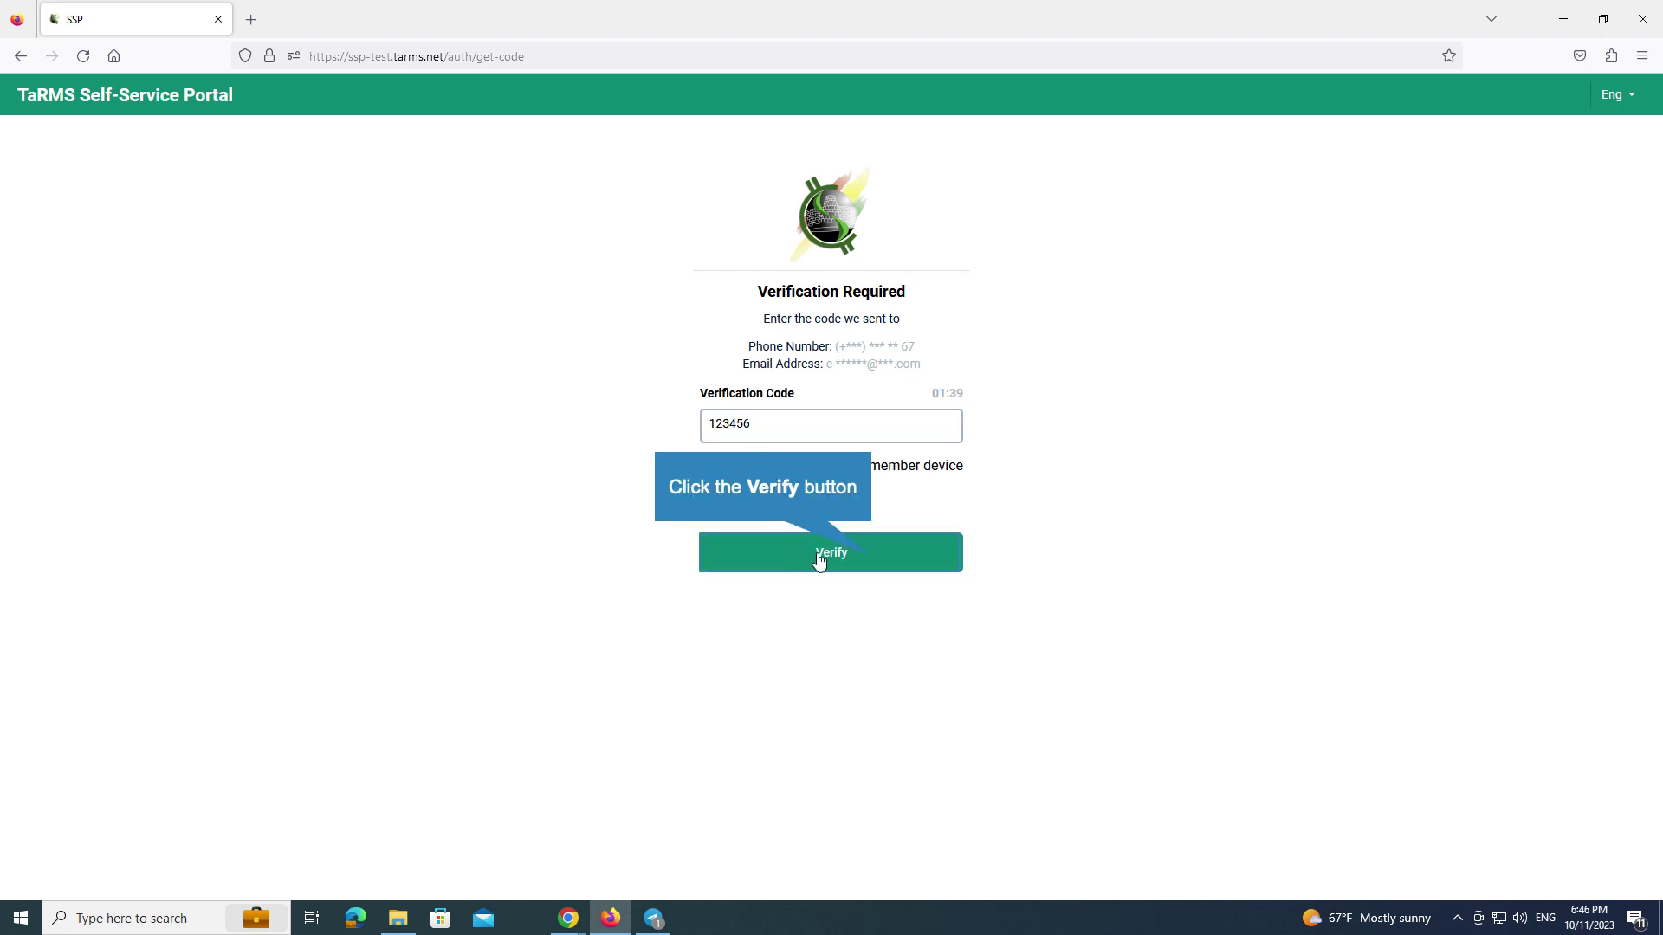
click(862, 563)
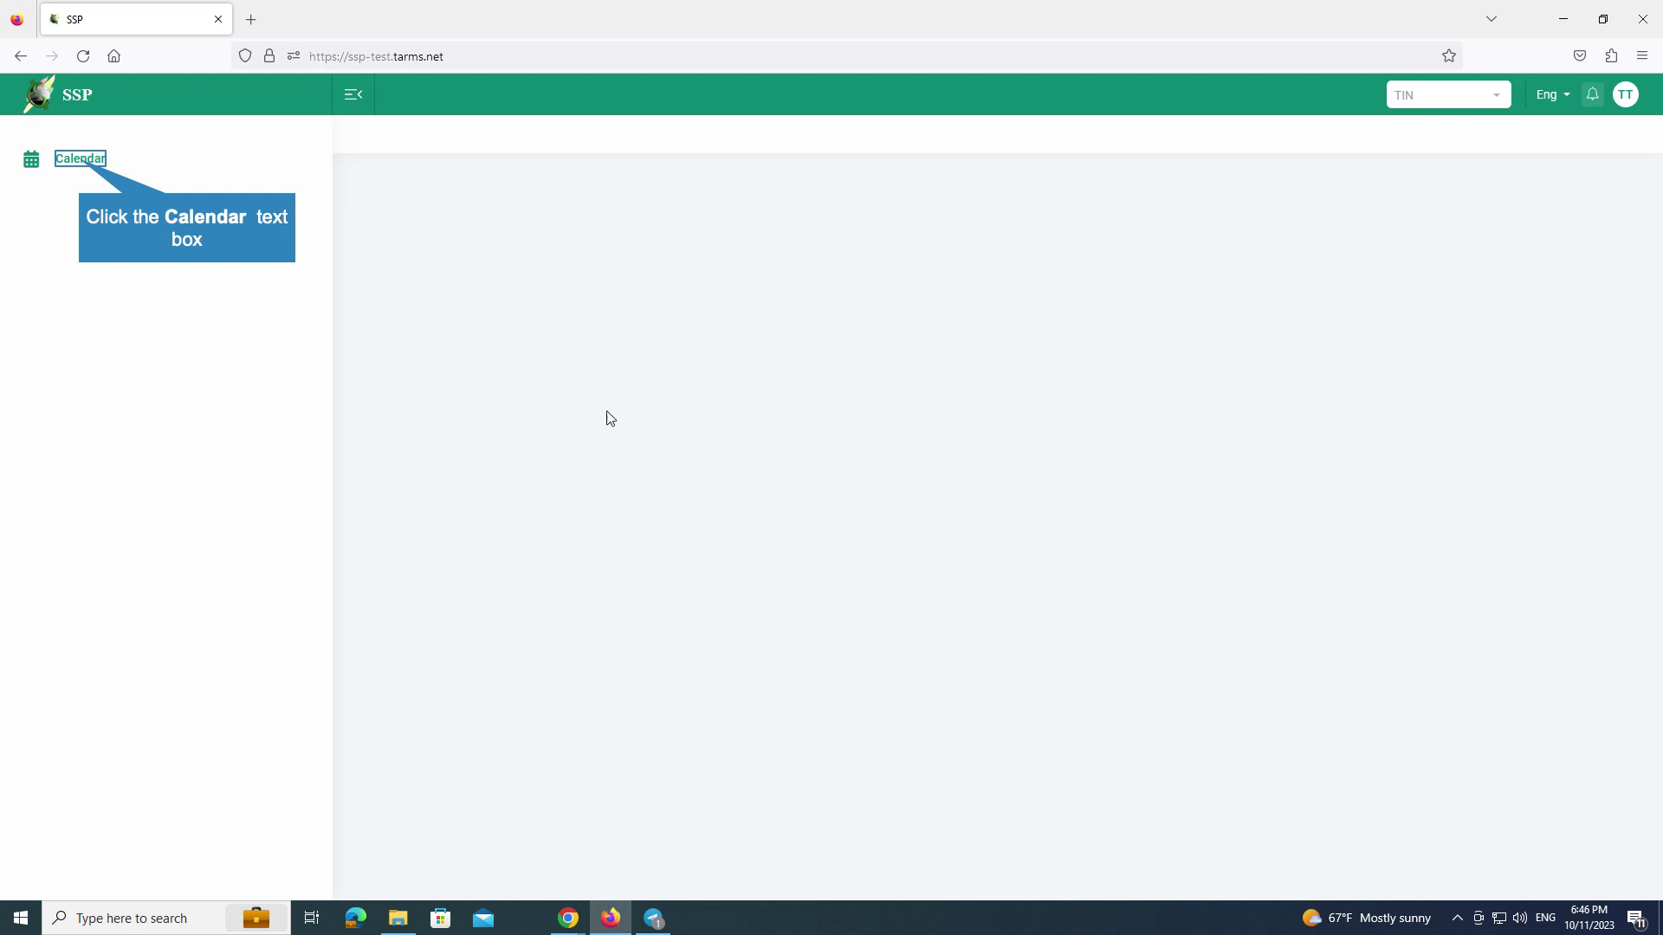
Step: Open the Calendar page from the left sidebar
click(80, 162)
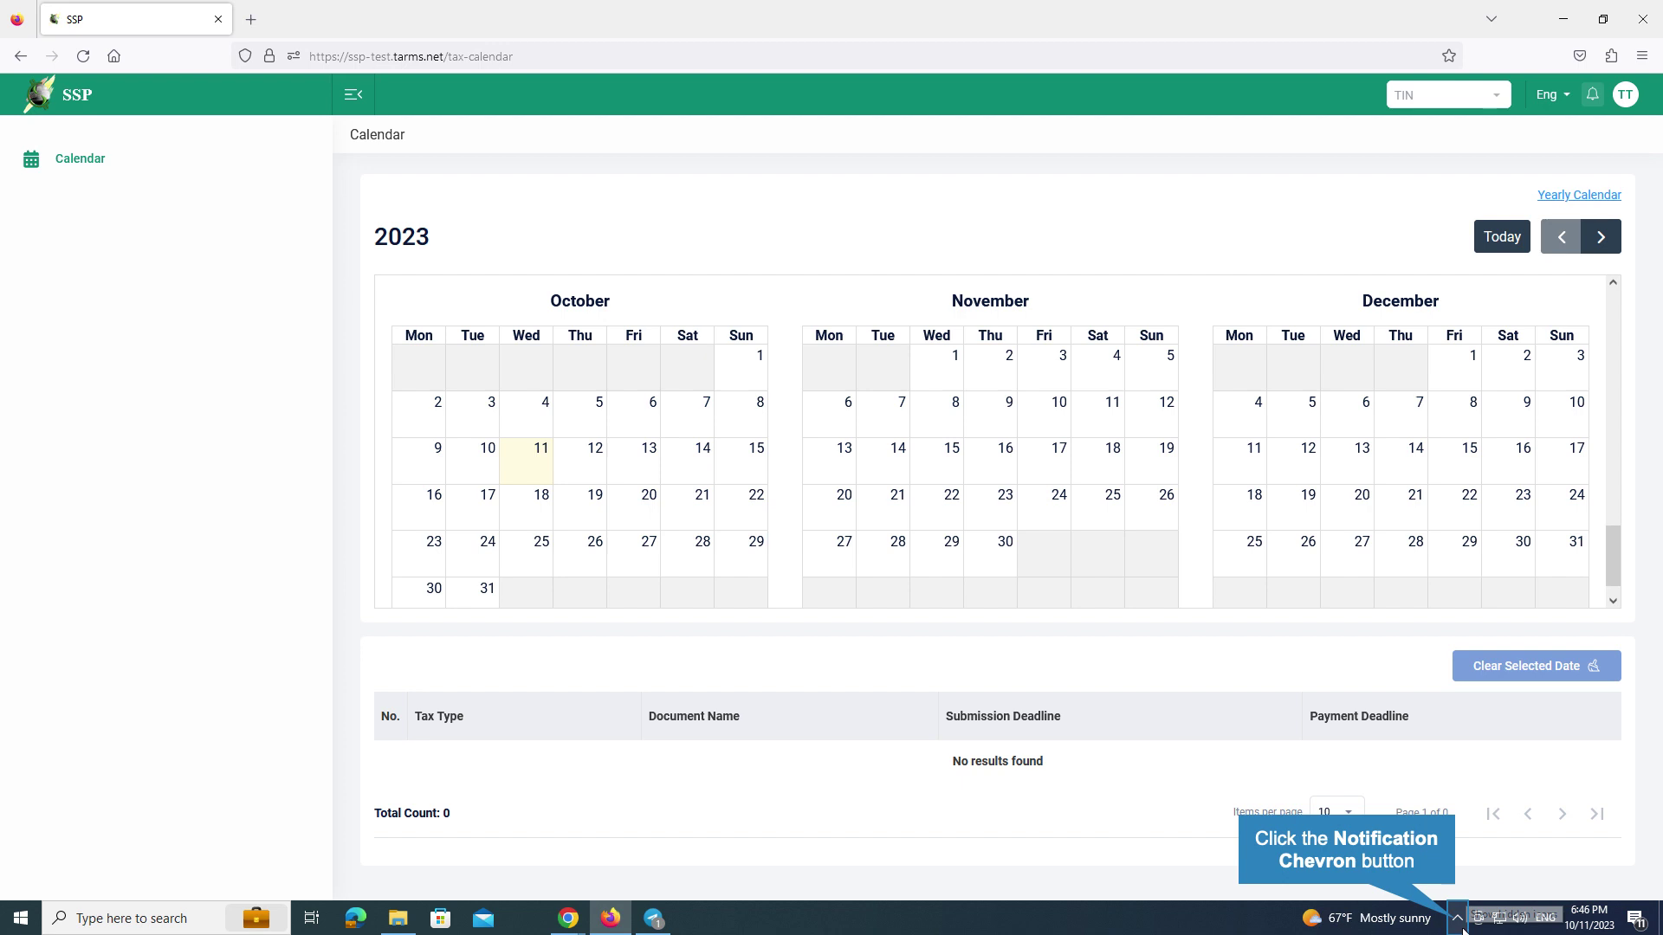
click(1458, 920)
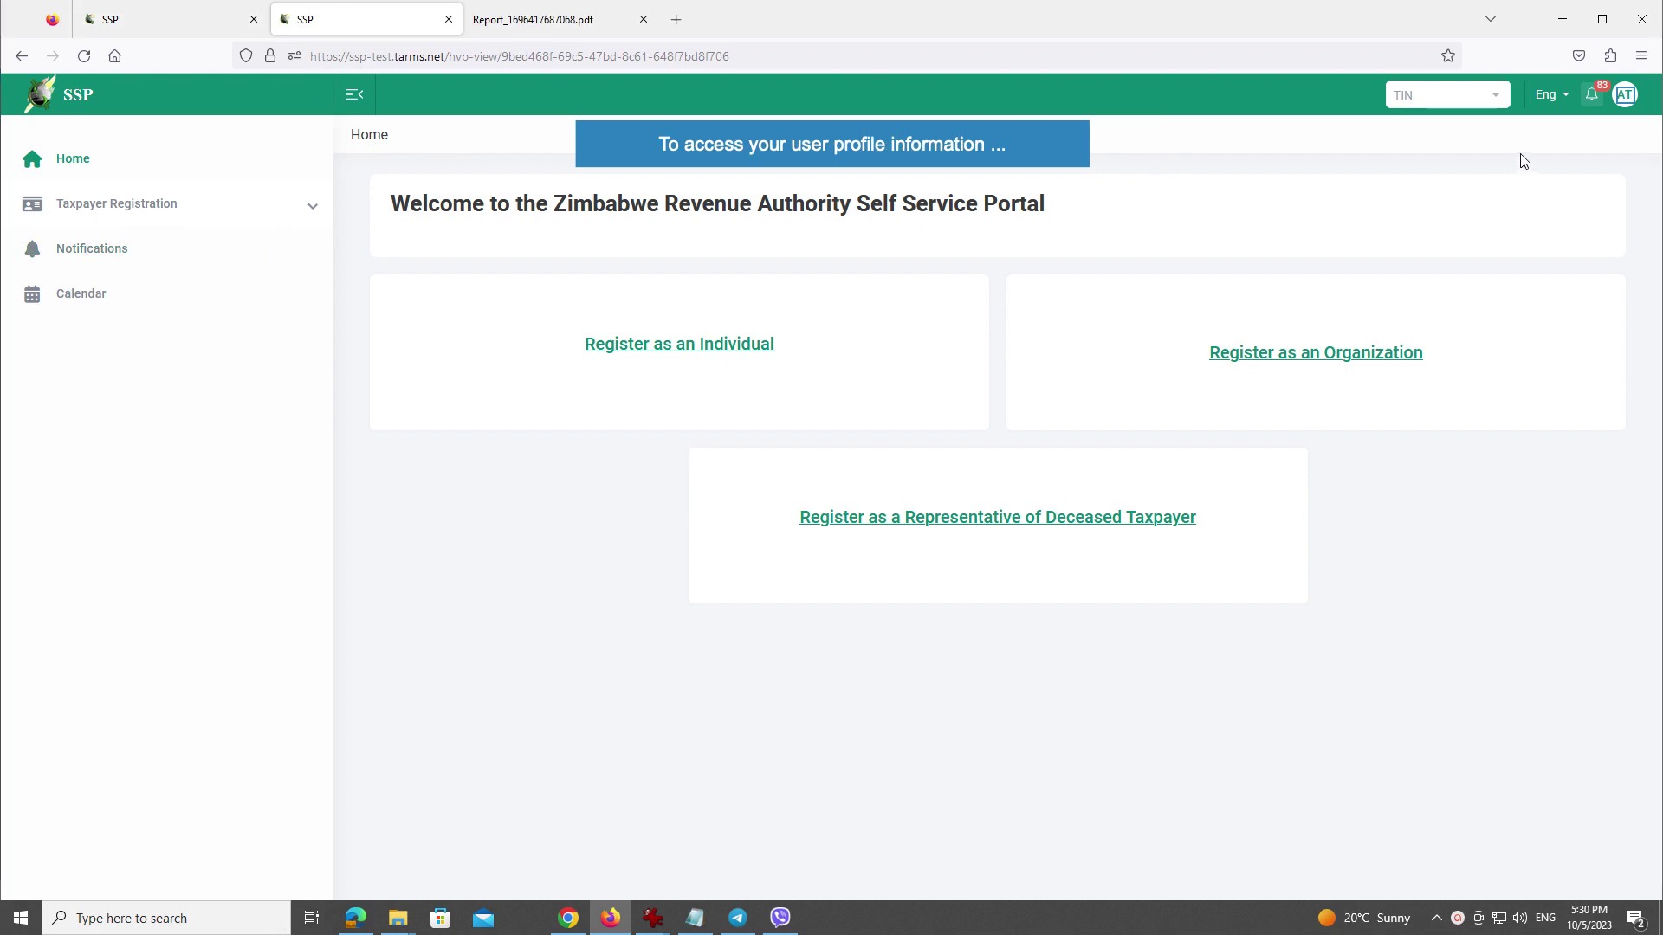
Step: On the User Profile page, edit personal details, choose Pastor as Title, and save
click(1626, 96)
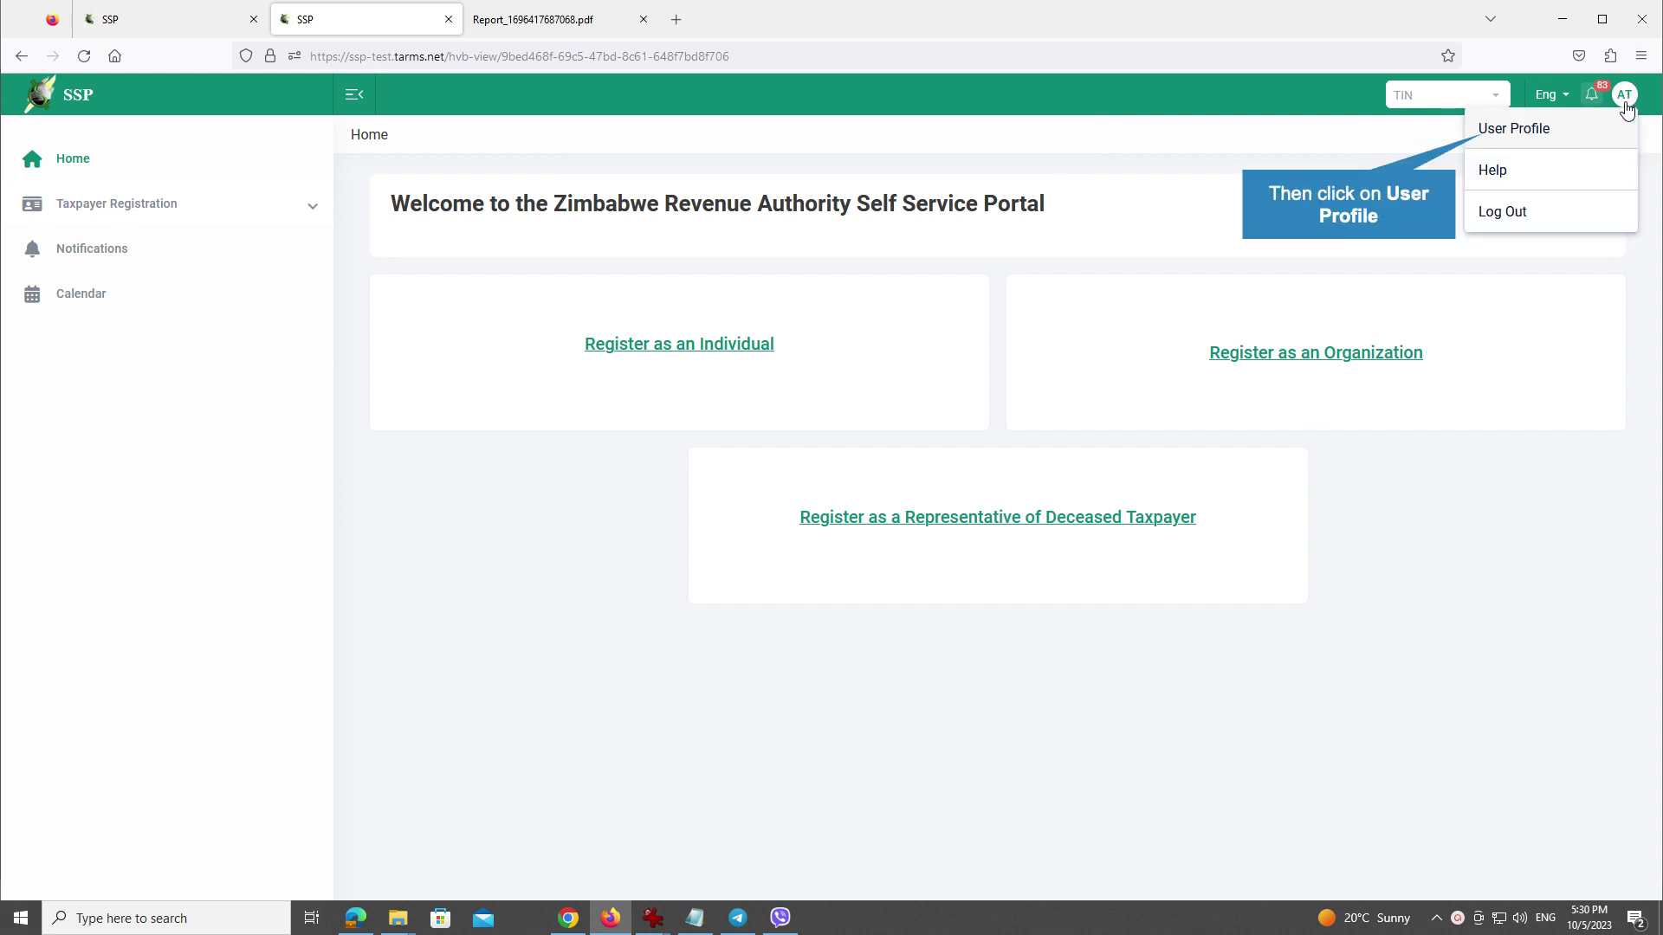
click(1622, 139)
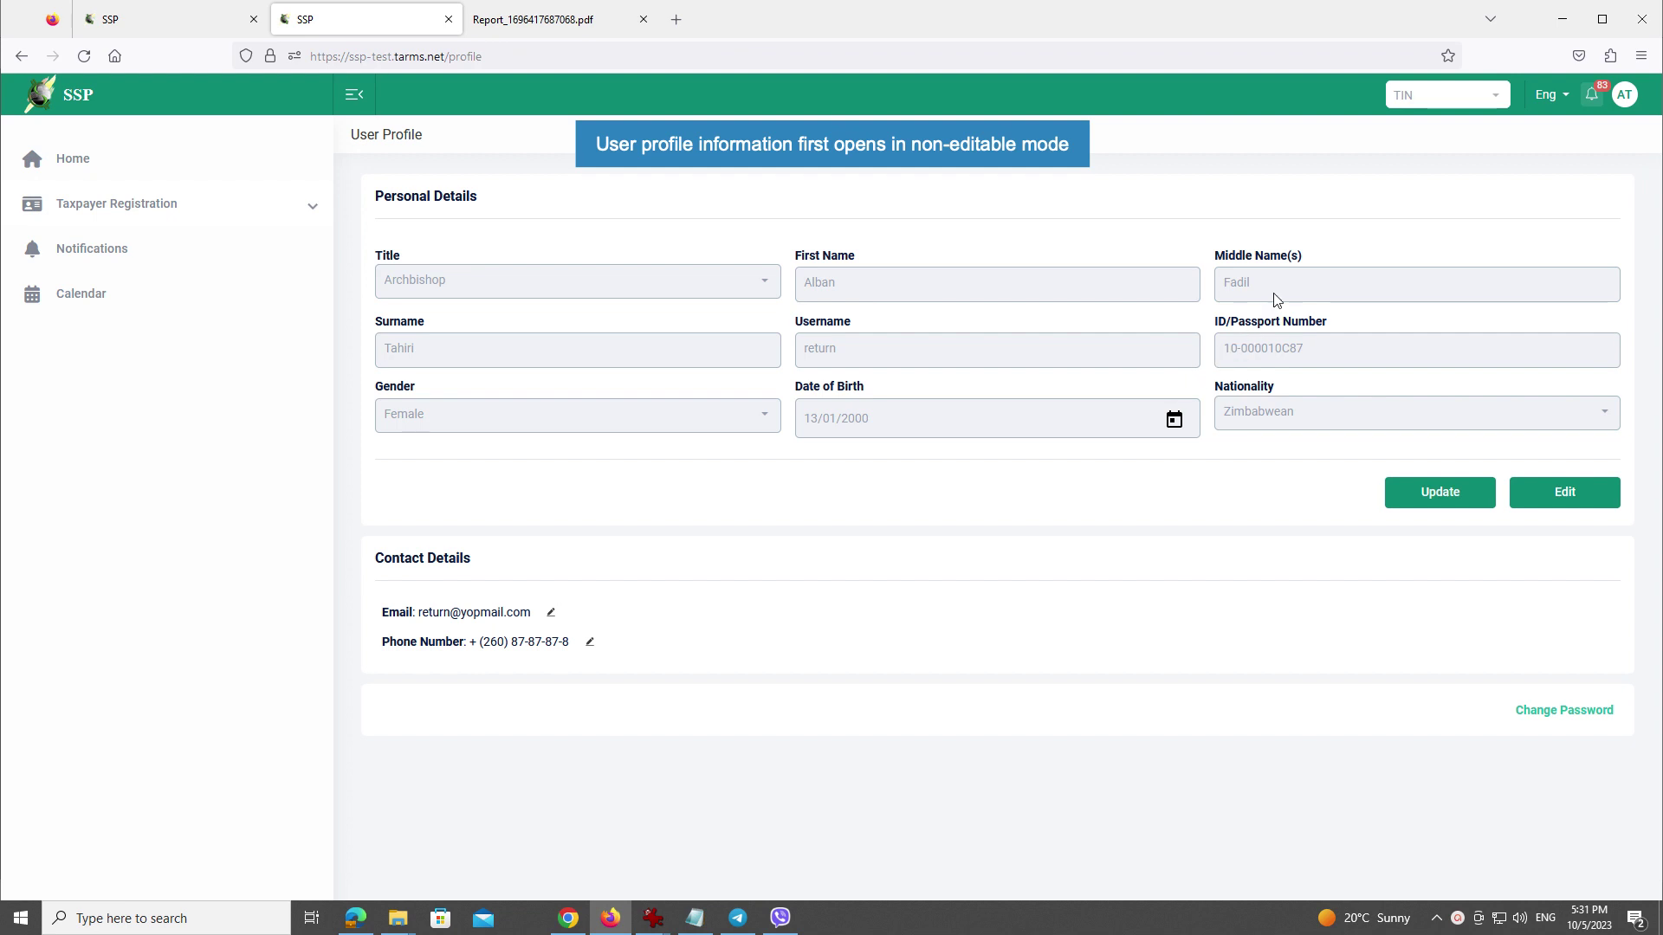
click(1595, 506)
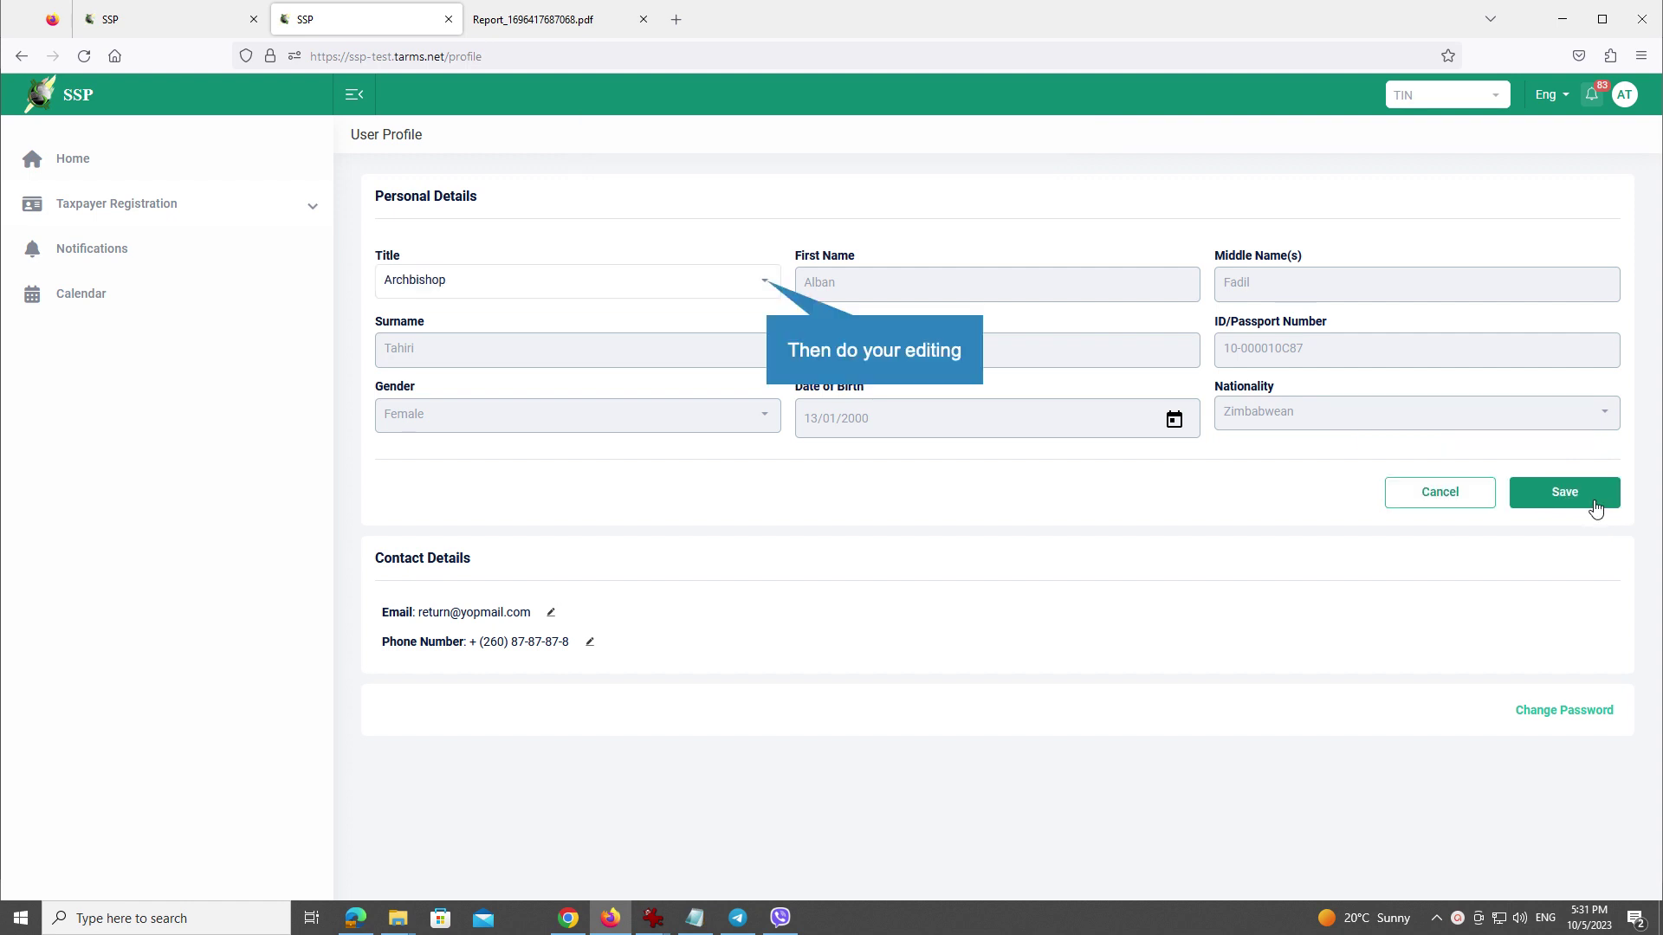
click(767, 286)
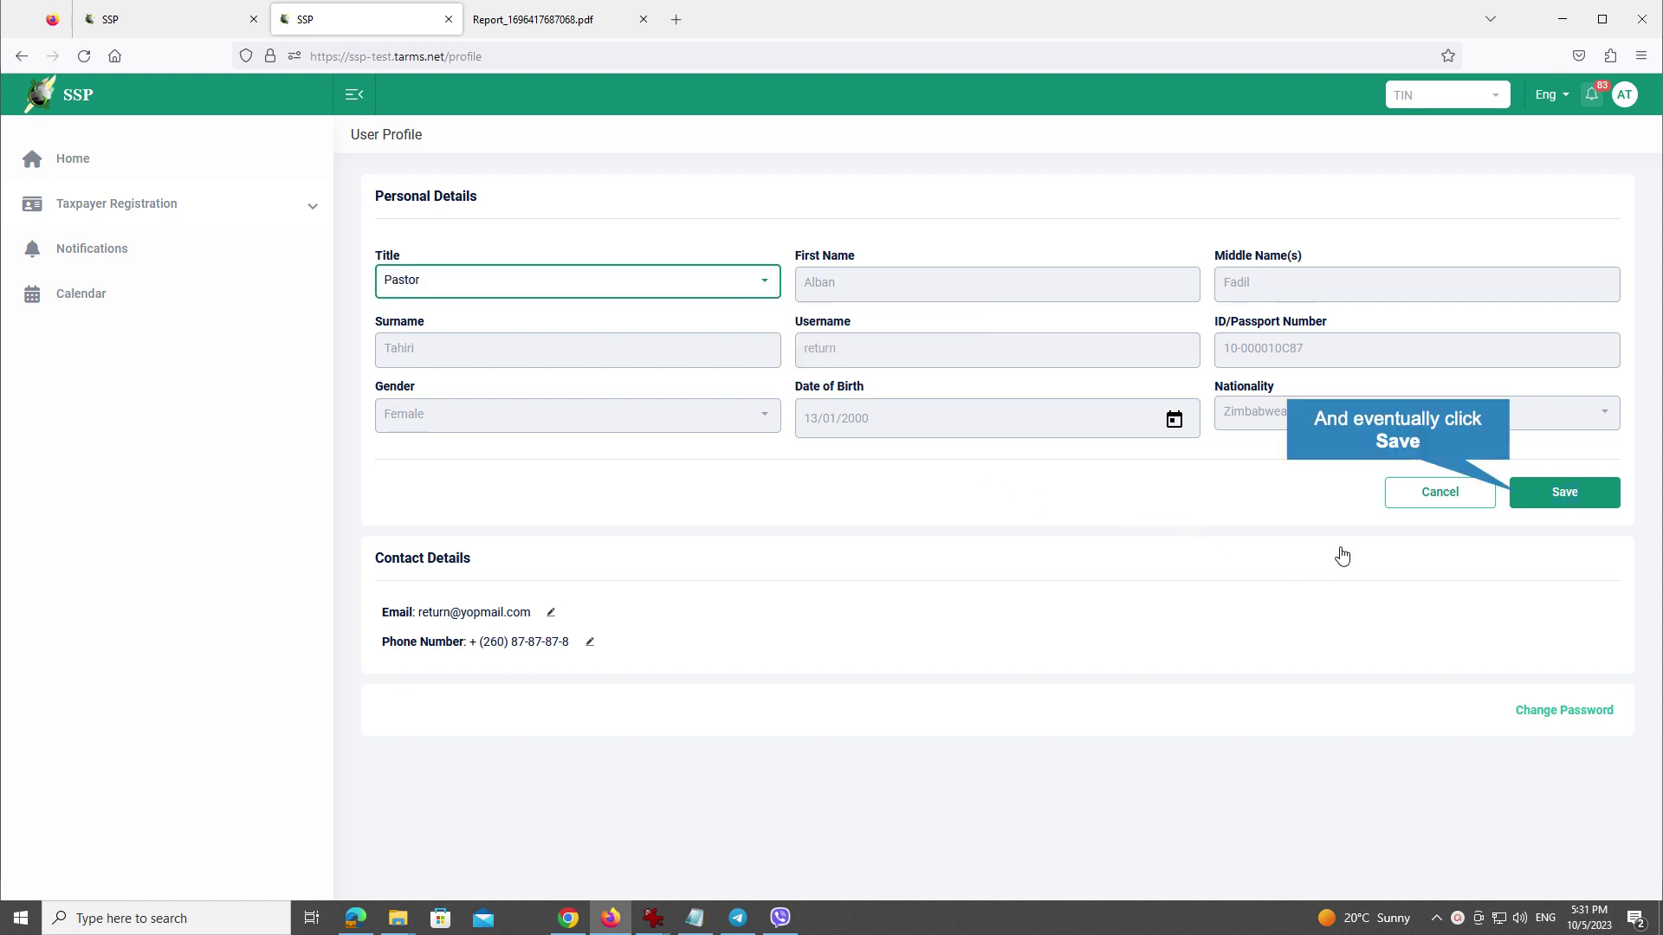
click(1563, 496)
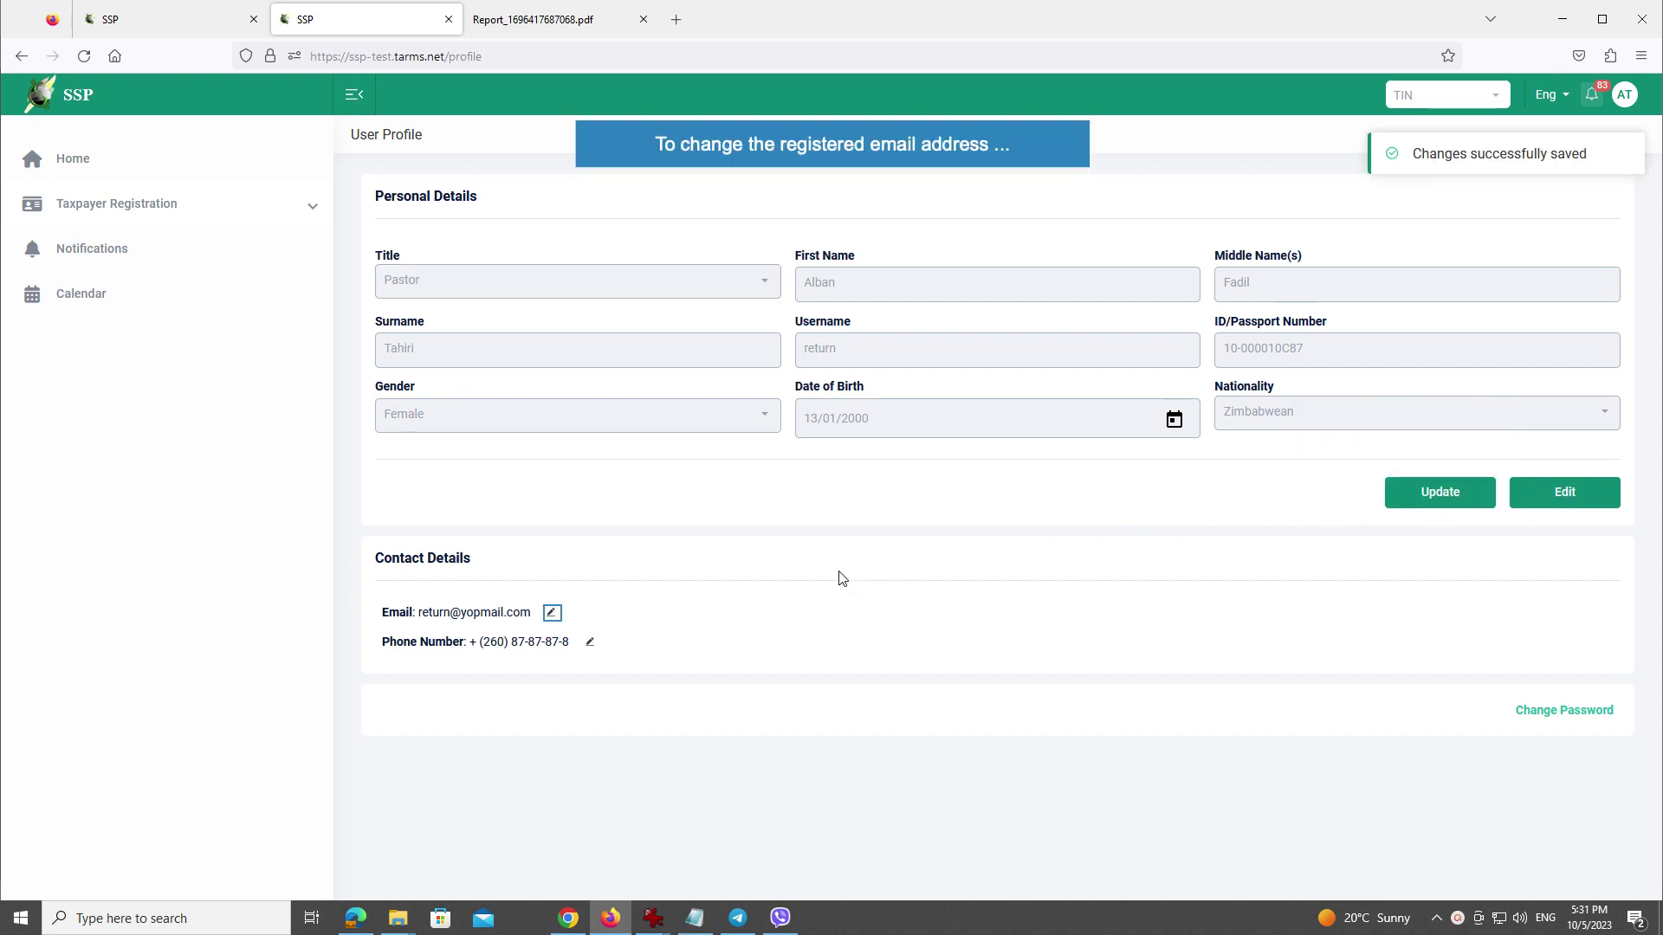
Step: Open and close the new-email form, then save a new phone number and submit its verification code
click(551, 613)
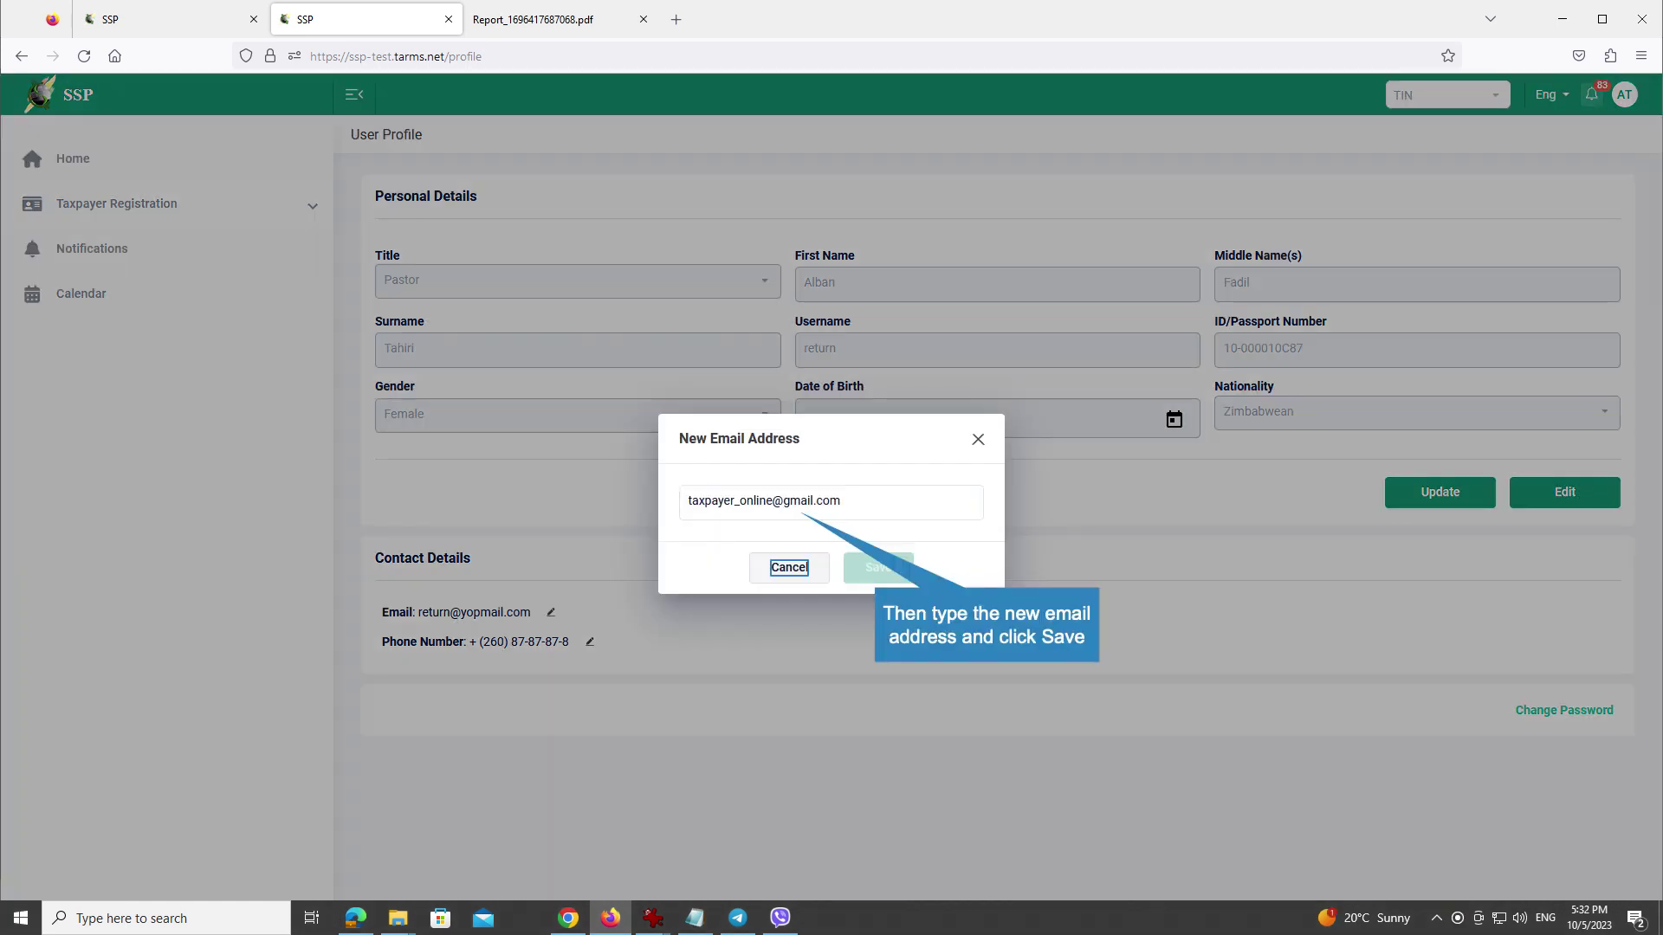
click(792, 564)
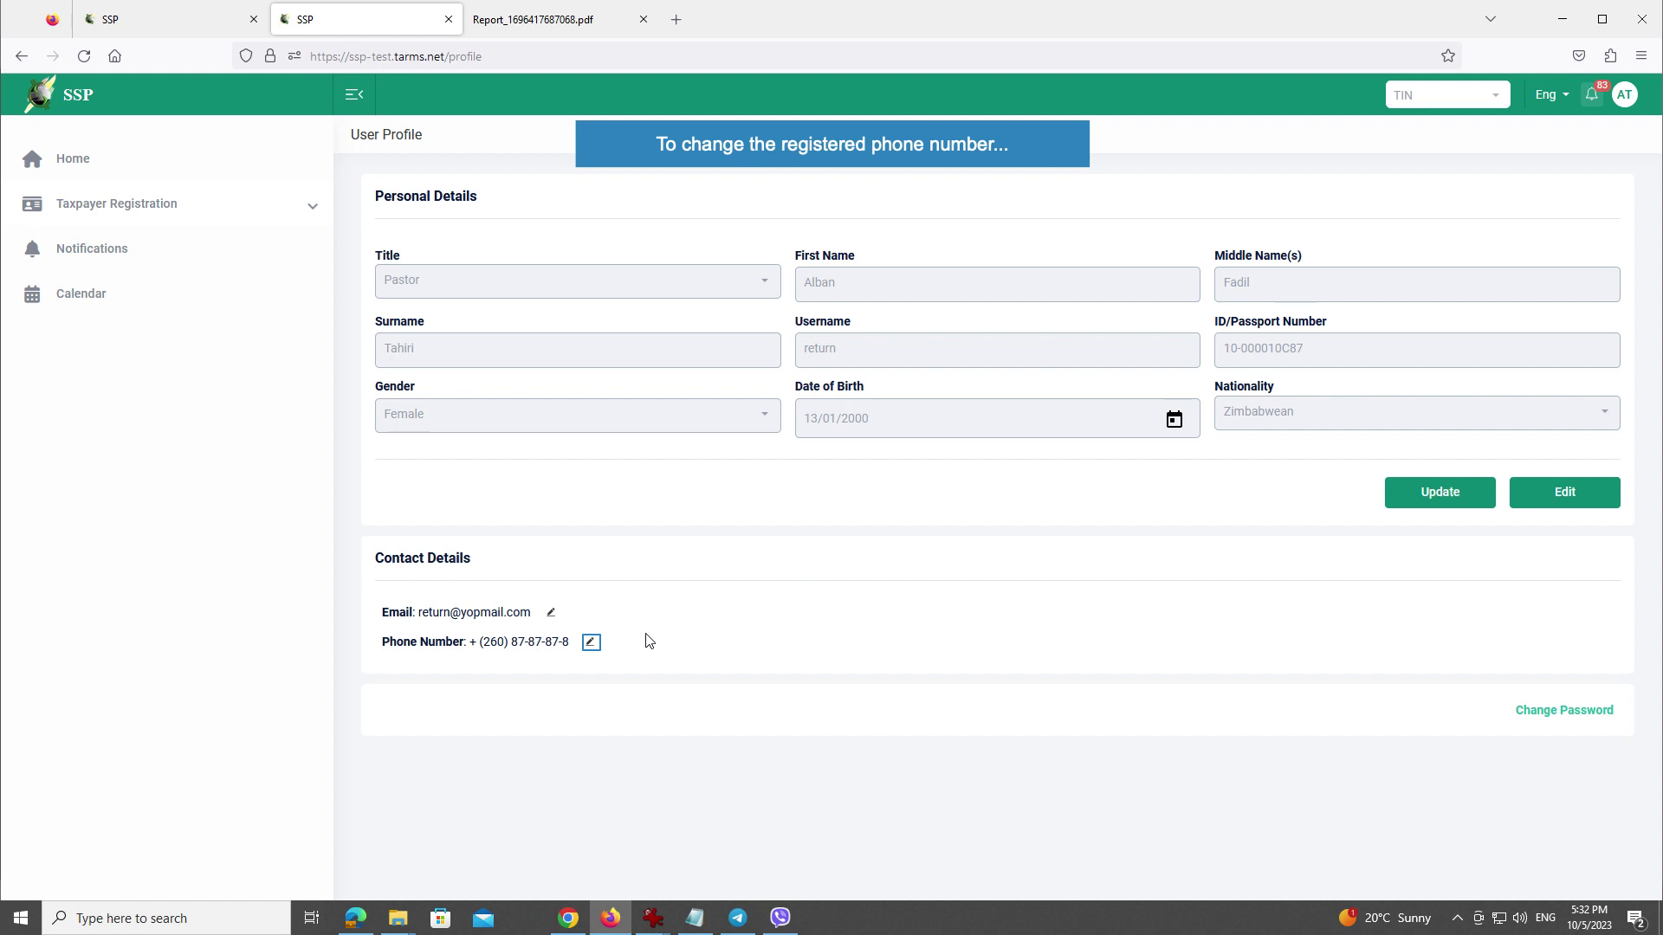
click(590, 644)
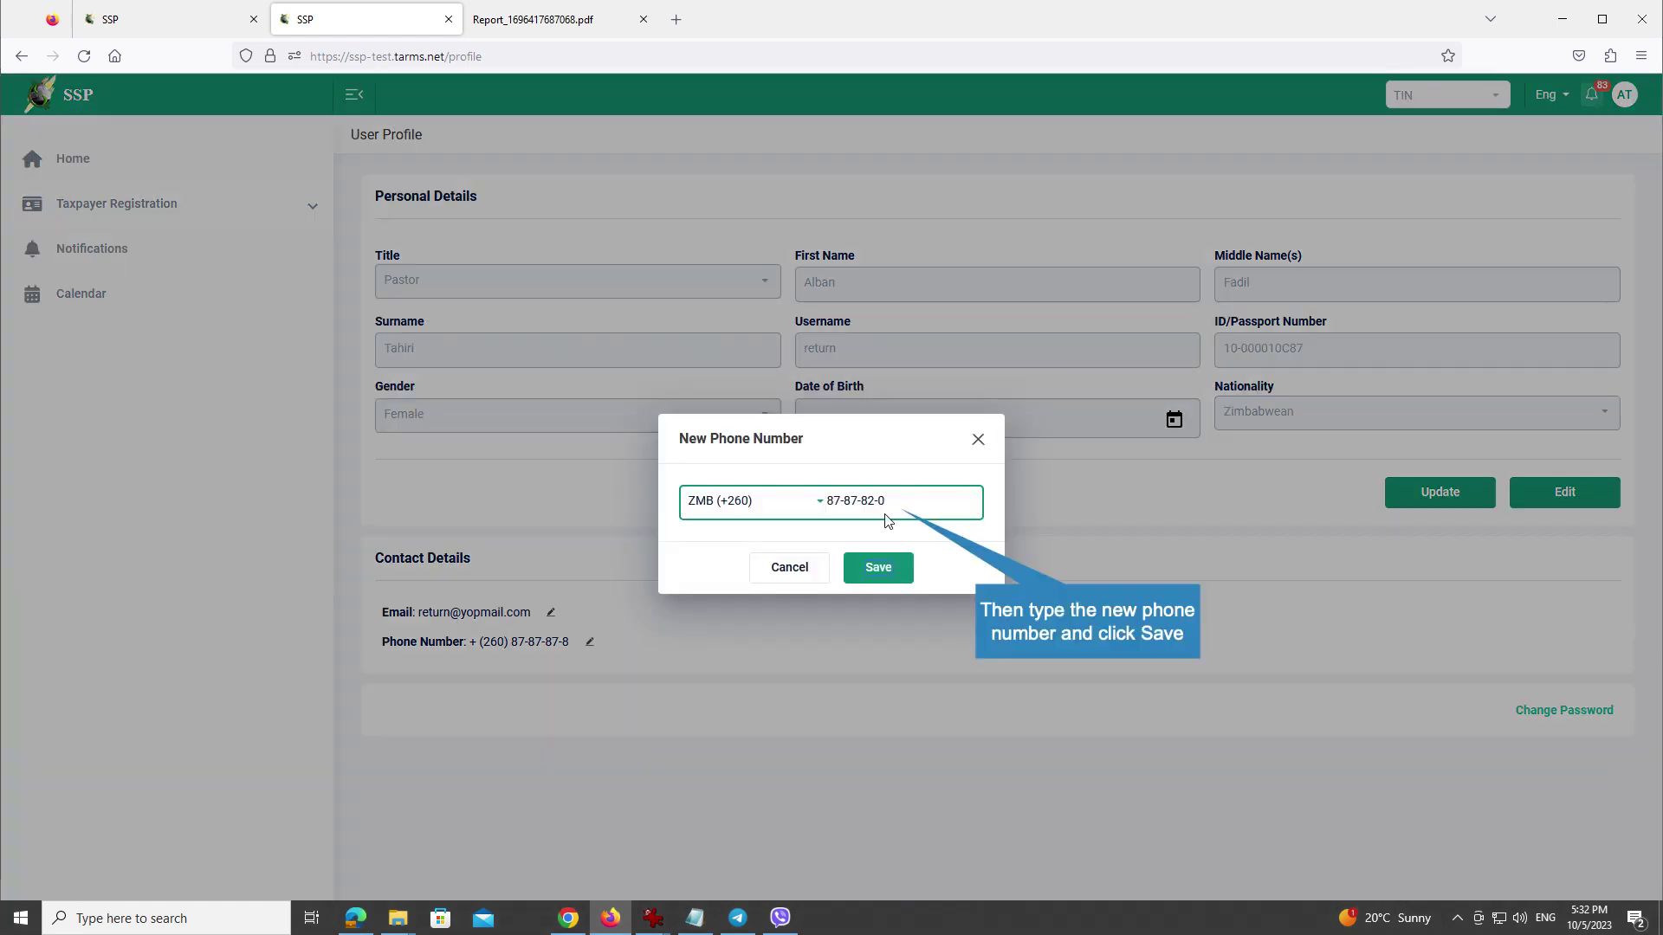
click(878, 568)
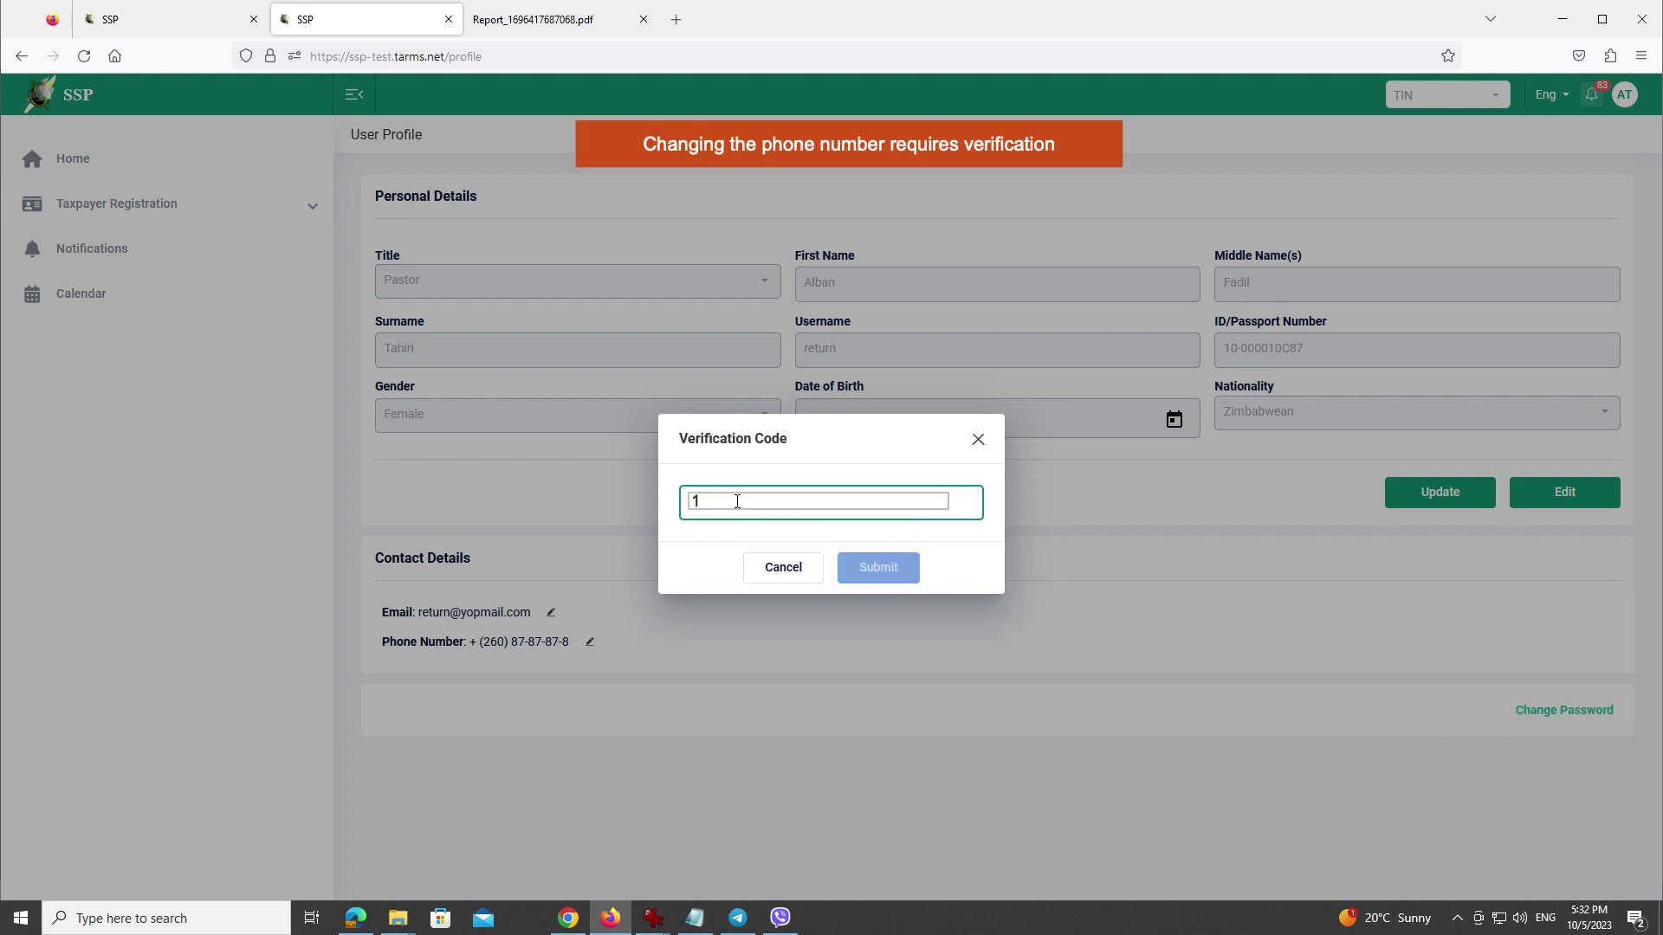
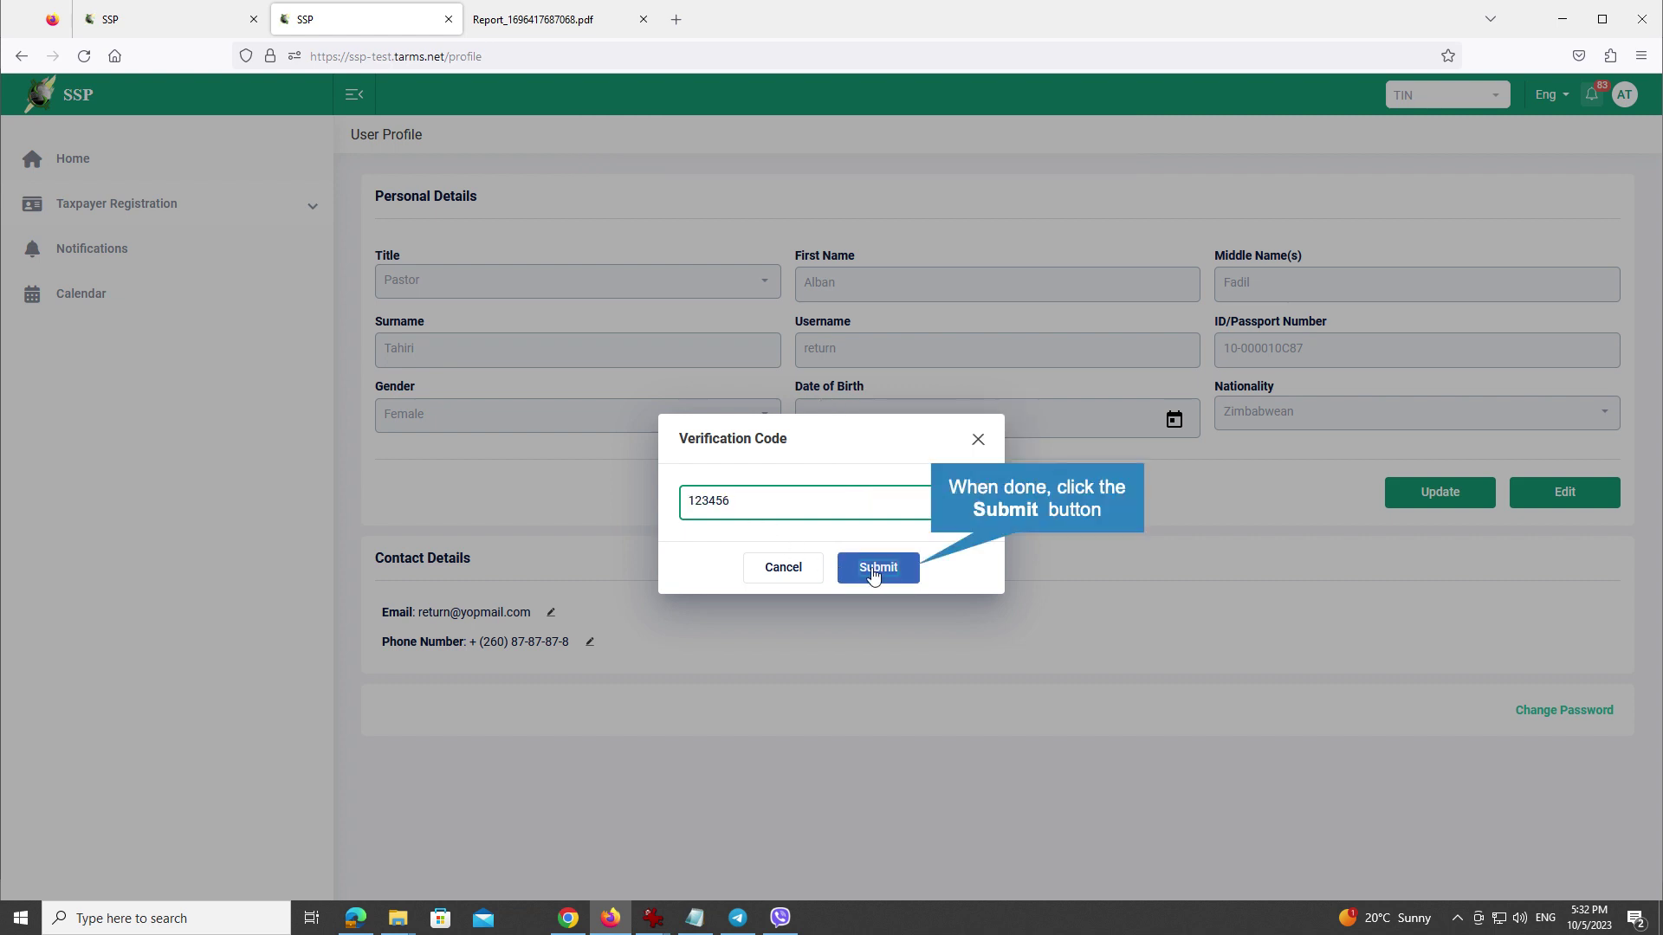
click(877, 568)
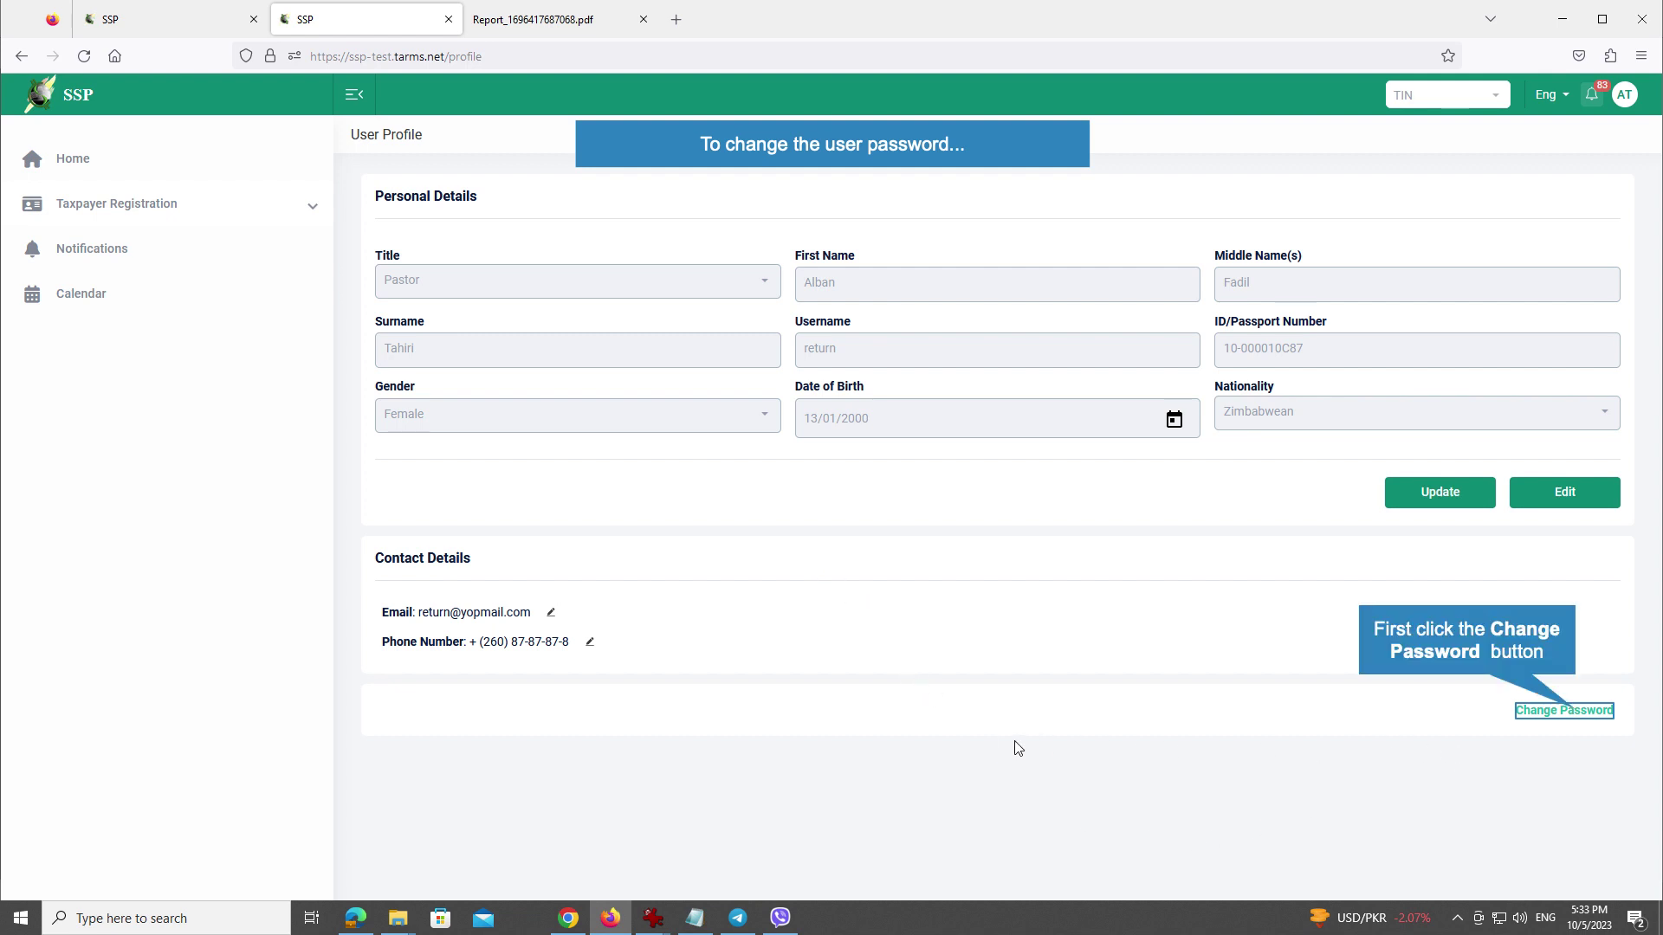
Step: Fill the Change Password form with the old password, a revealed new password, and matching confirmation
click(1576, 718)
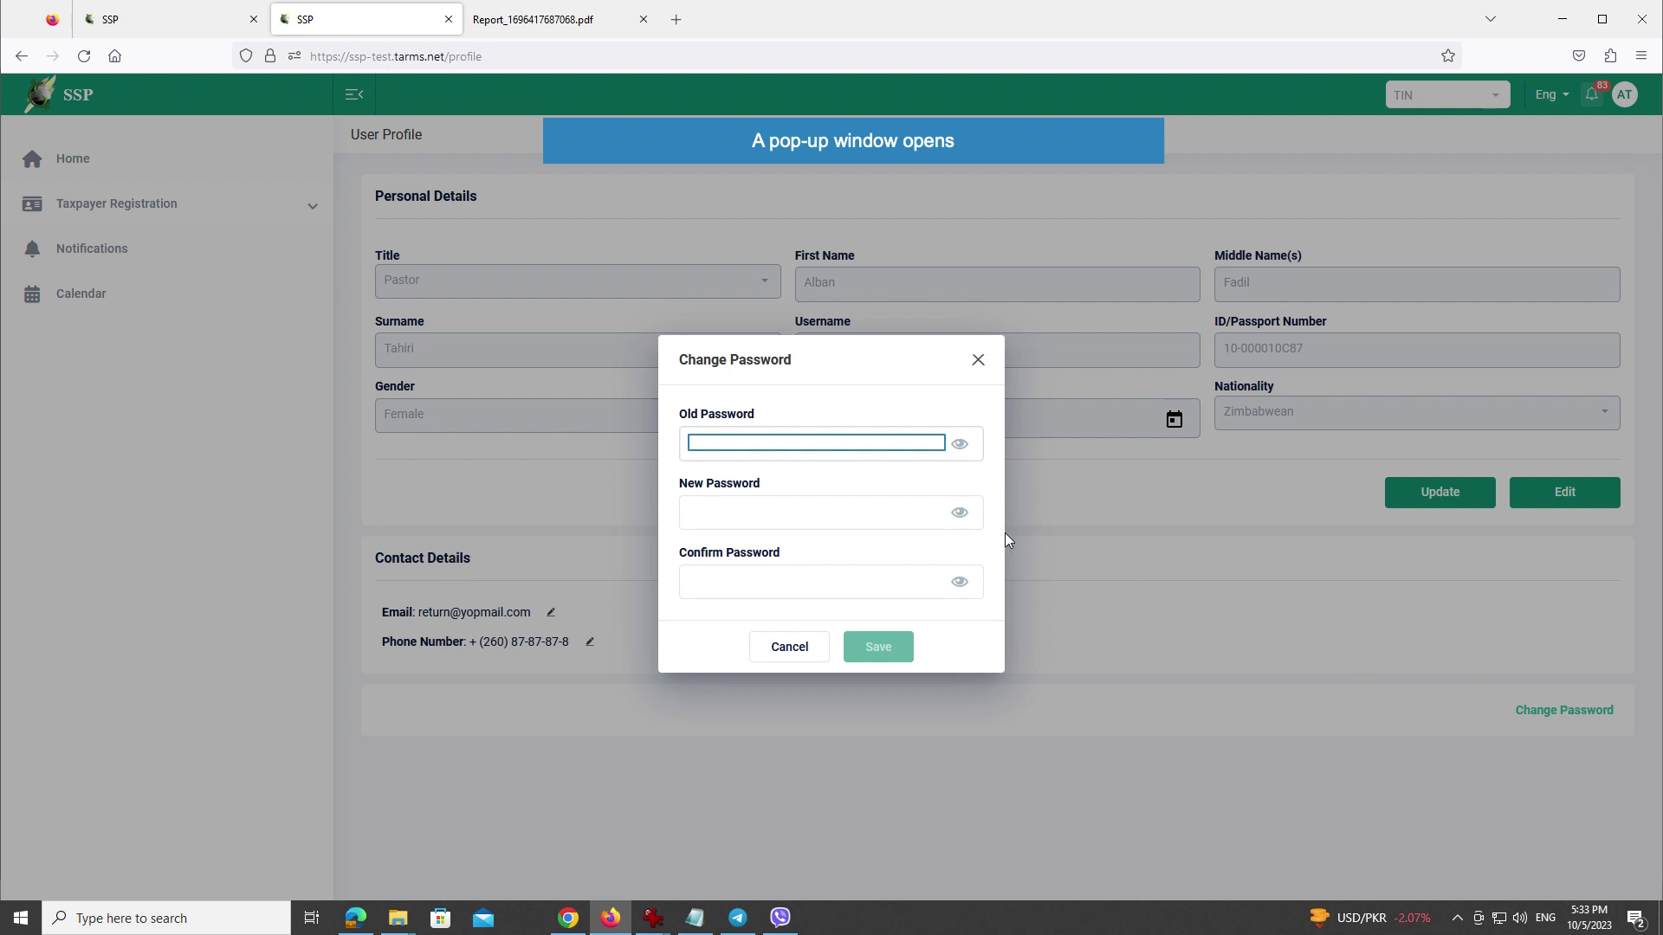
click(742, 447)
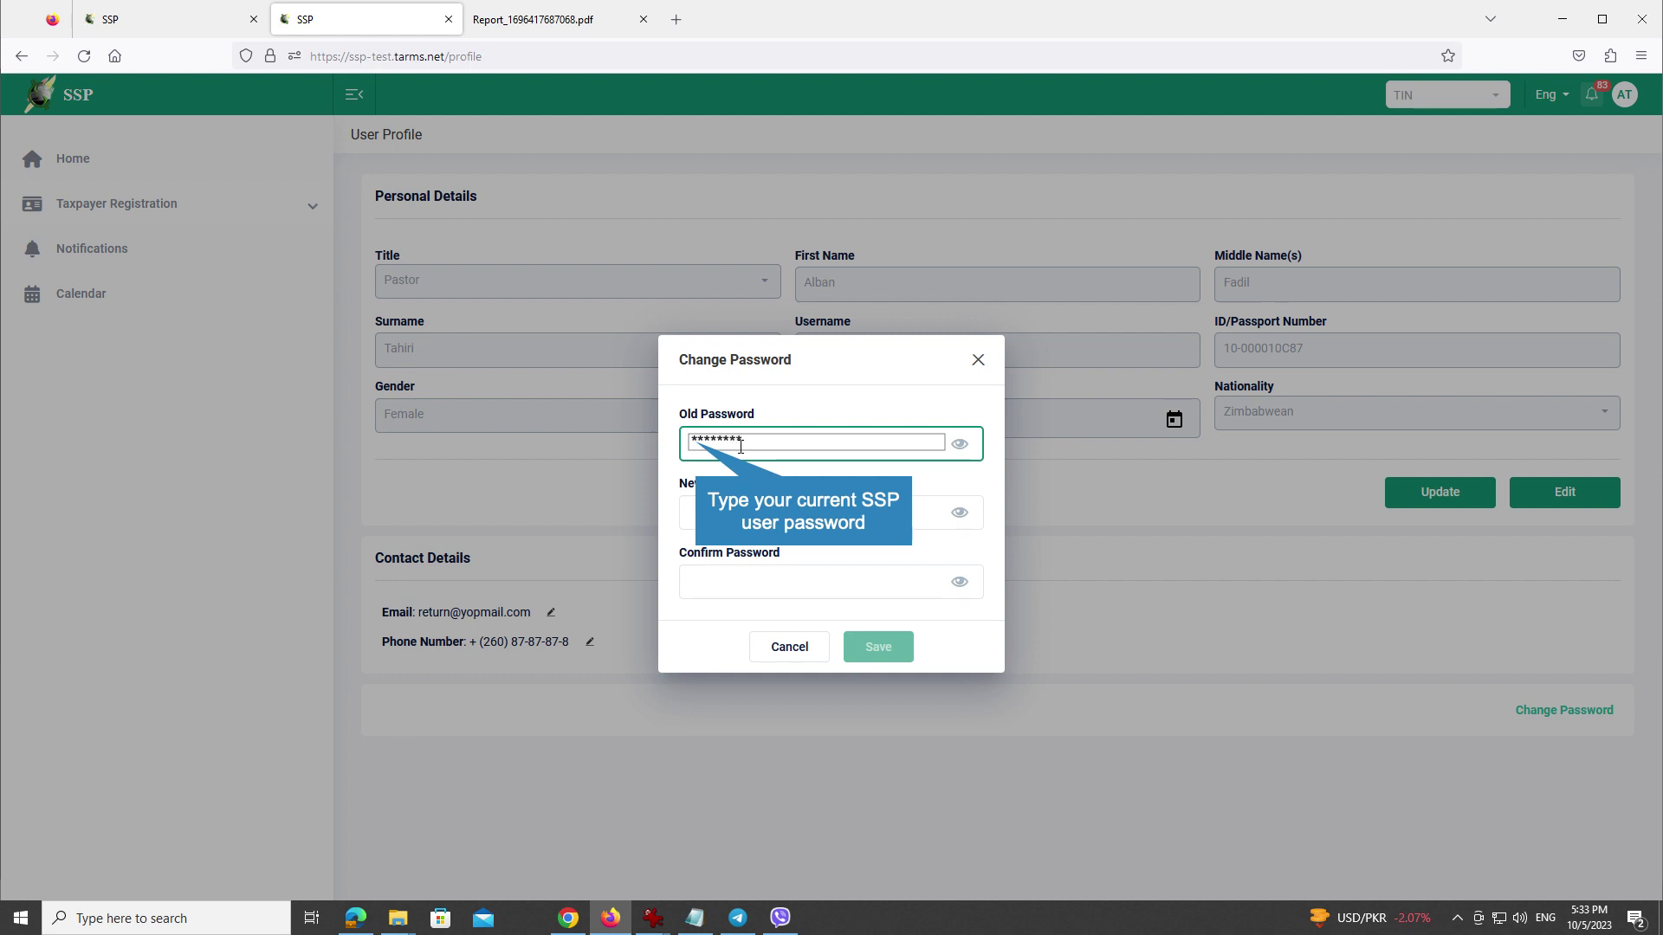
click(757, 516)
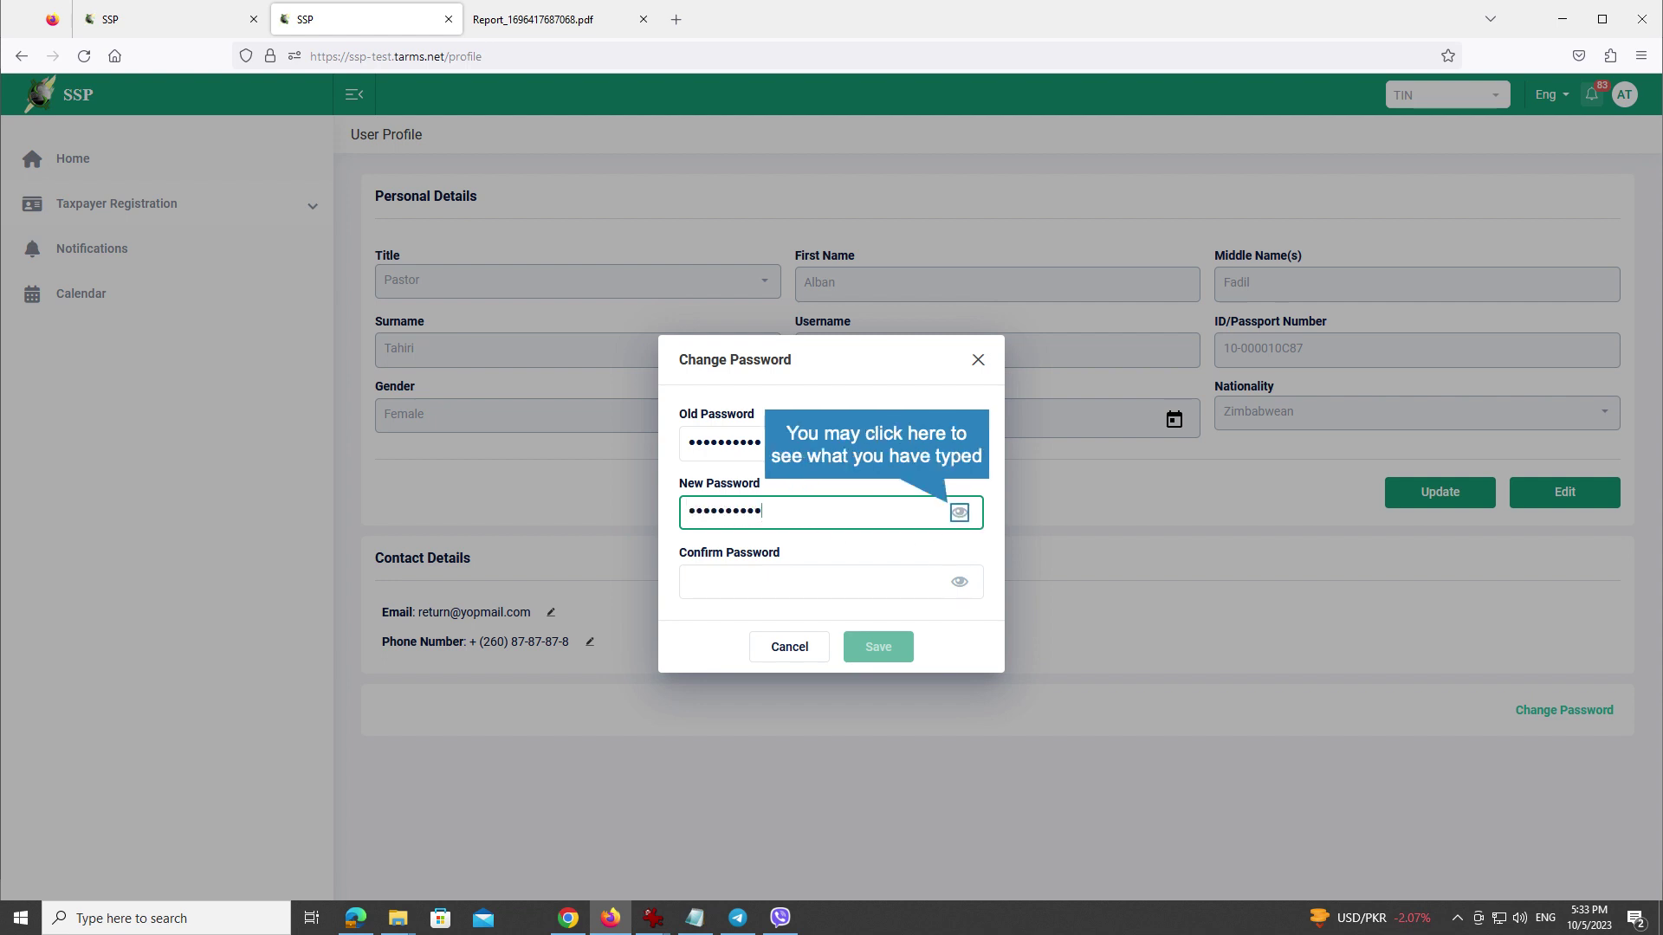
click(958, 512)
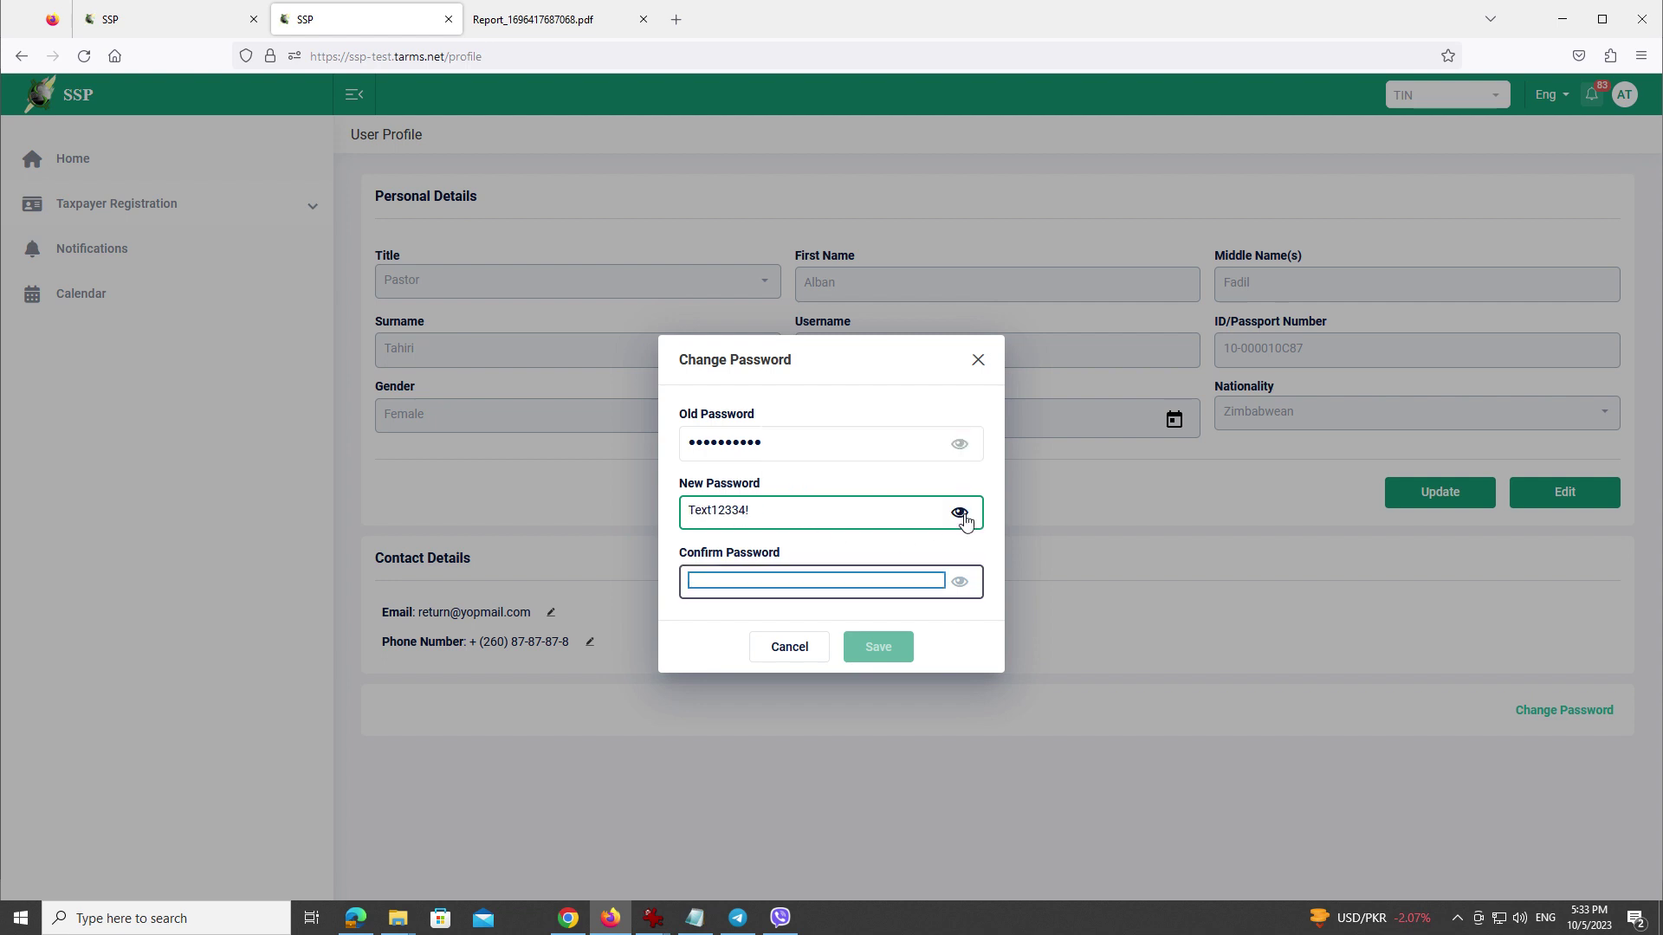
click(793, 576)
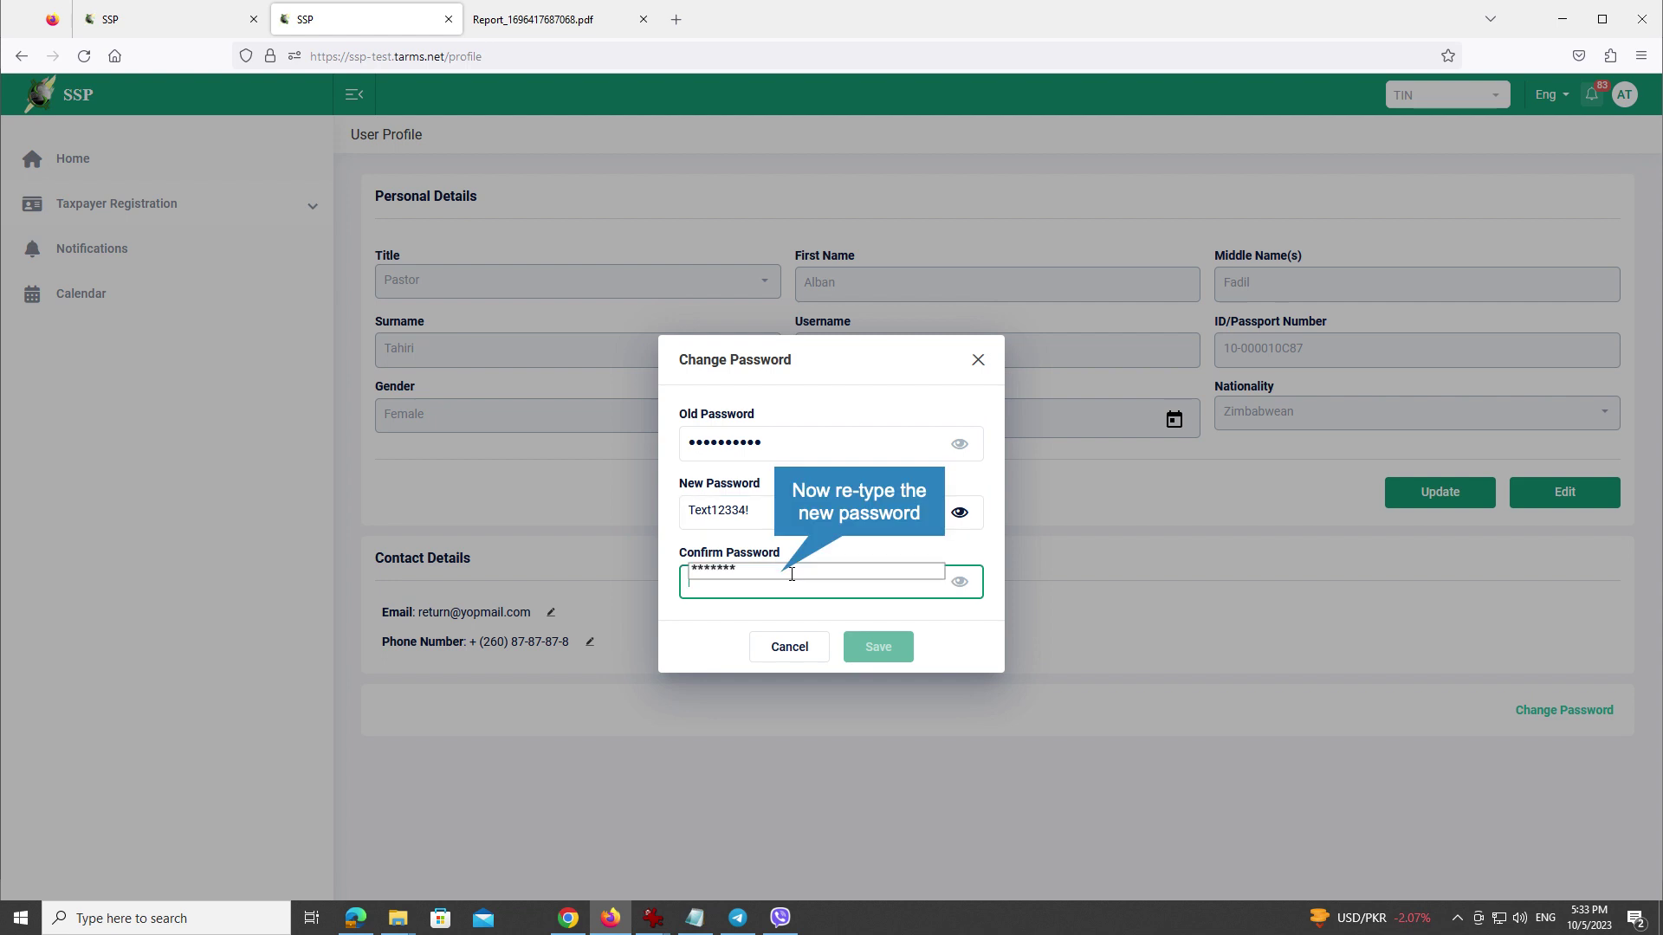
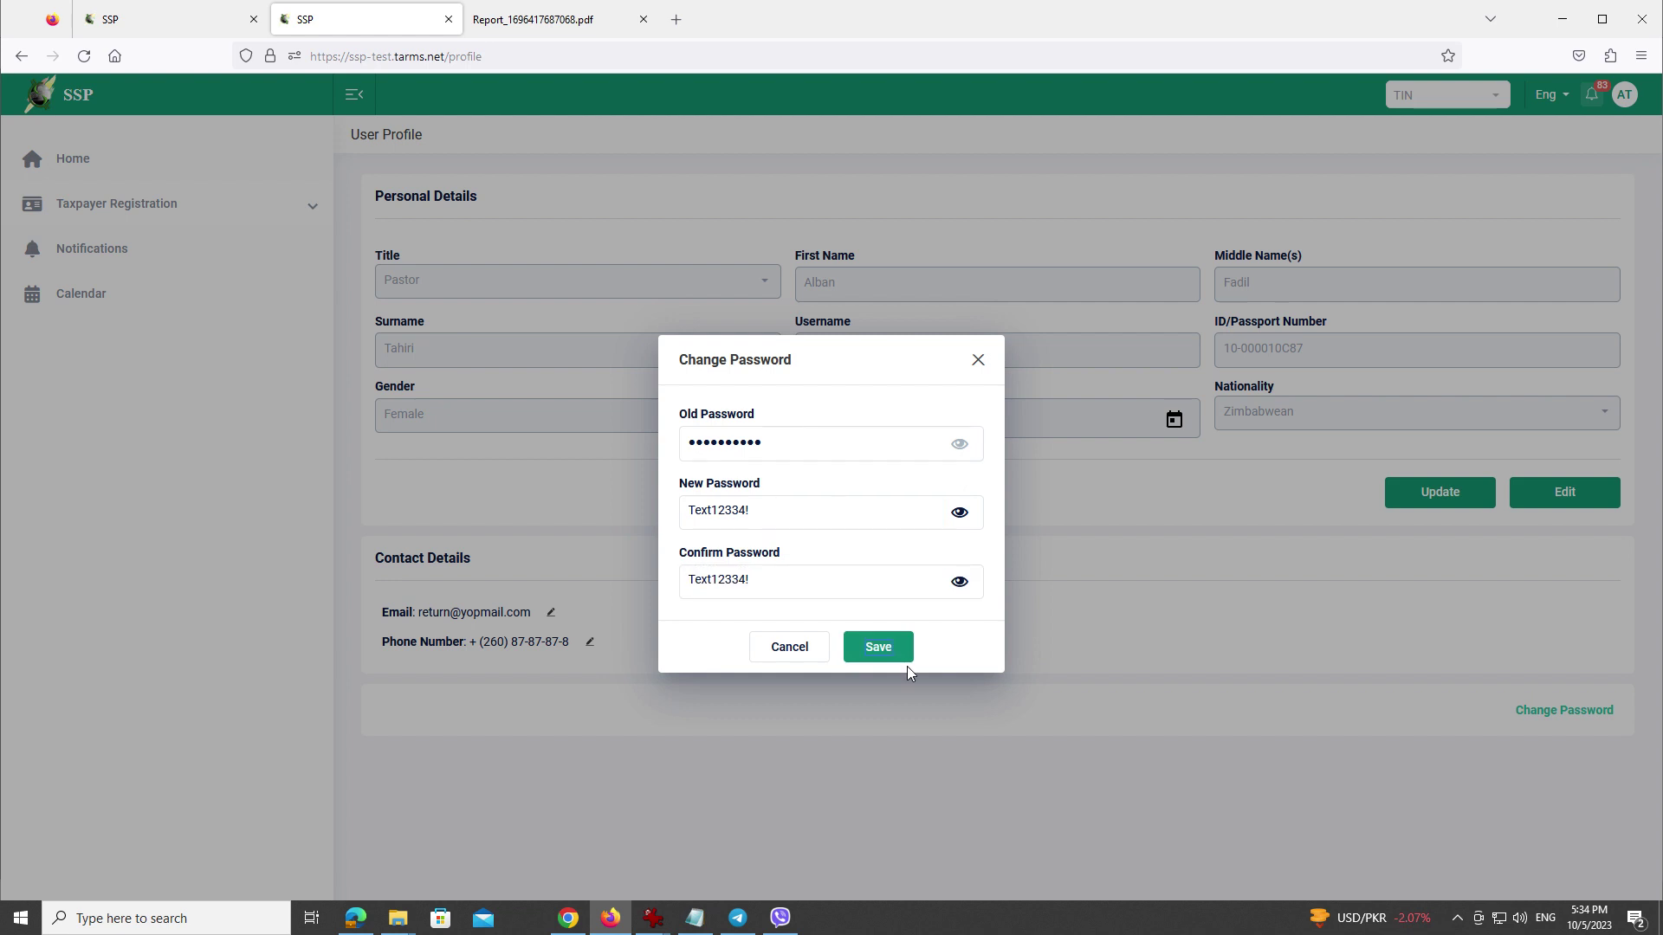